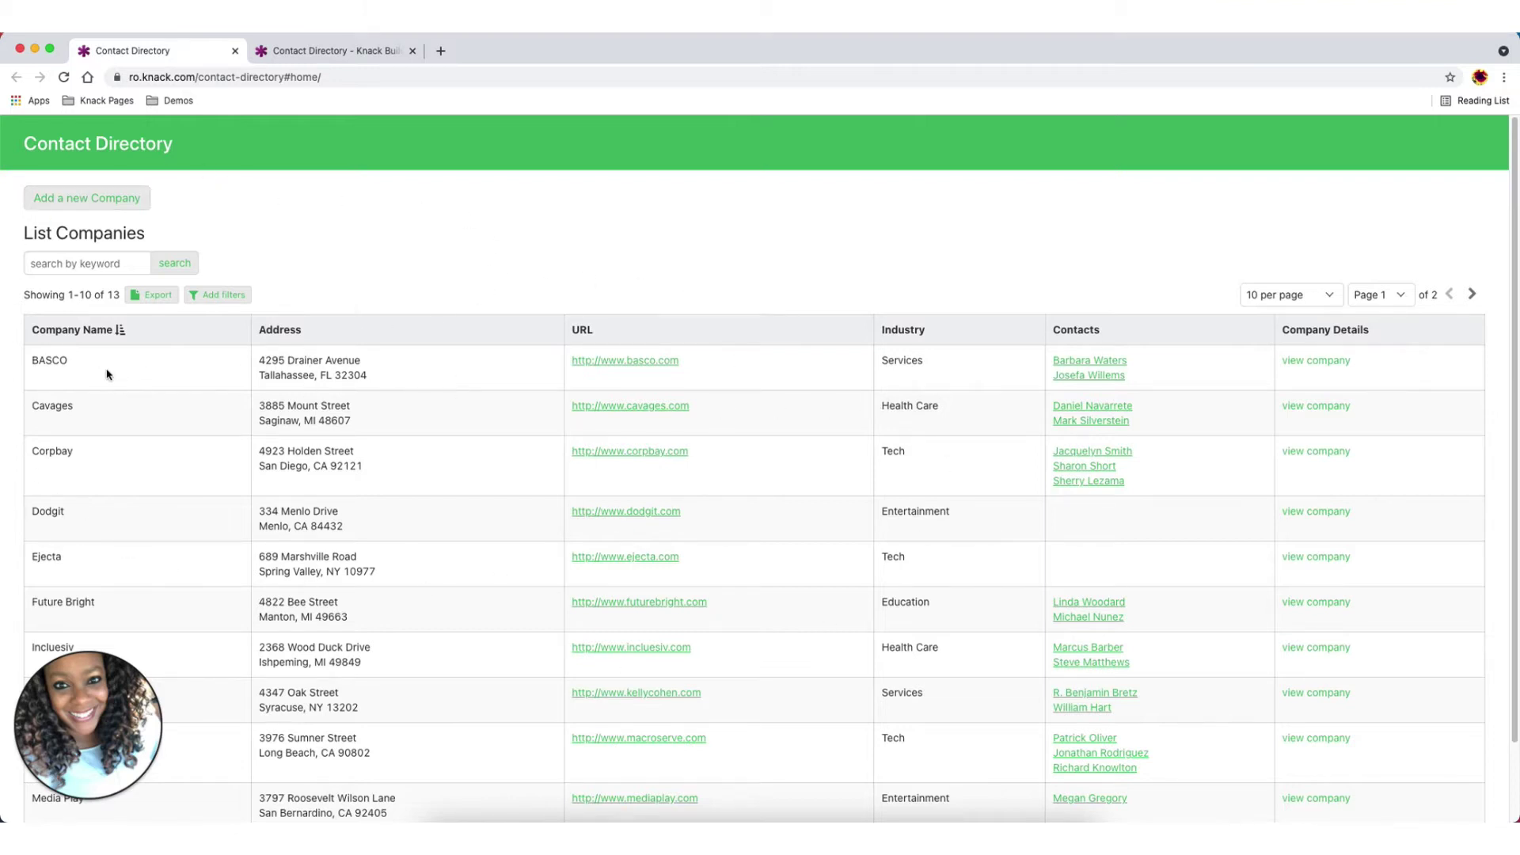
View BASCO's company details in the live app, then return to the builder's Companies object
left_click(1315, 364)
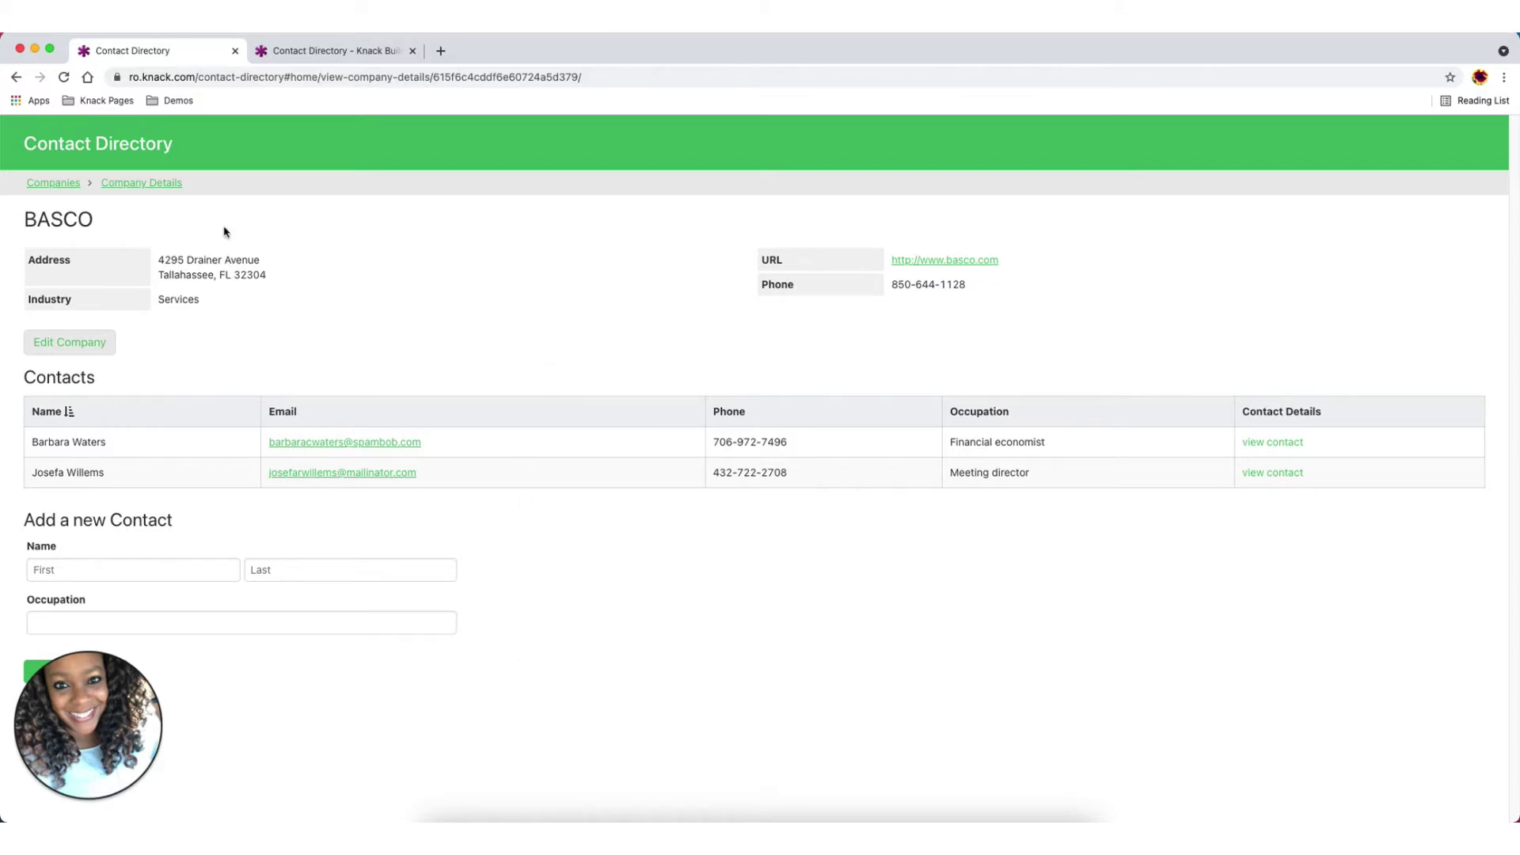
left_click(70, 188)
left_click(315, 52)
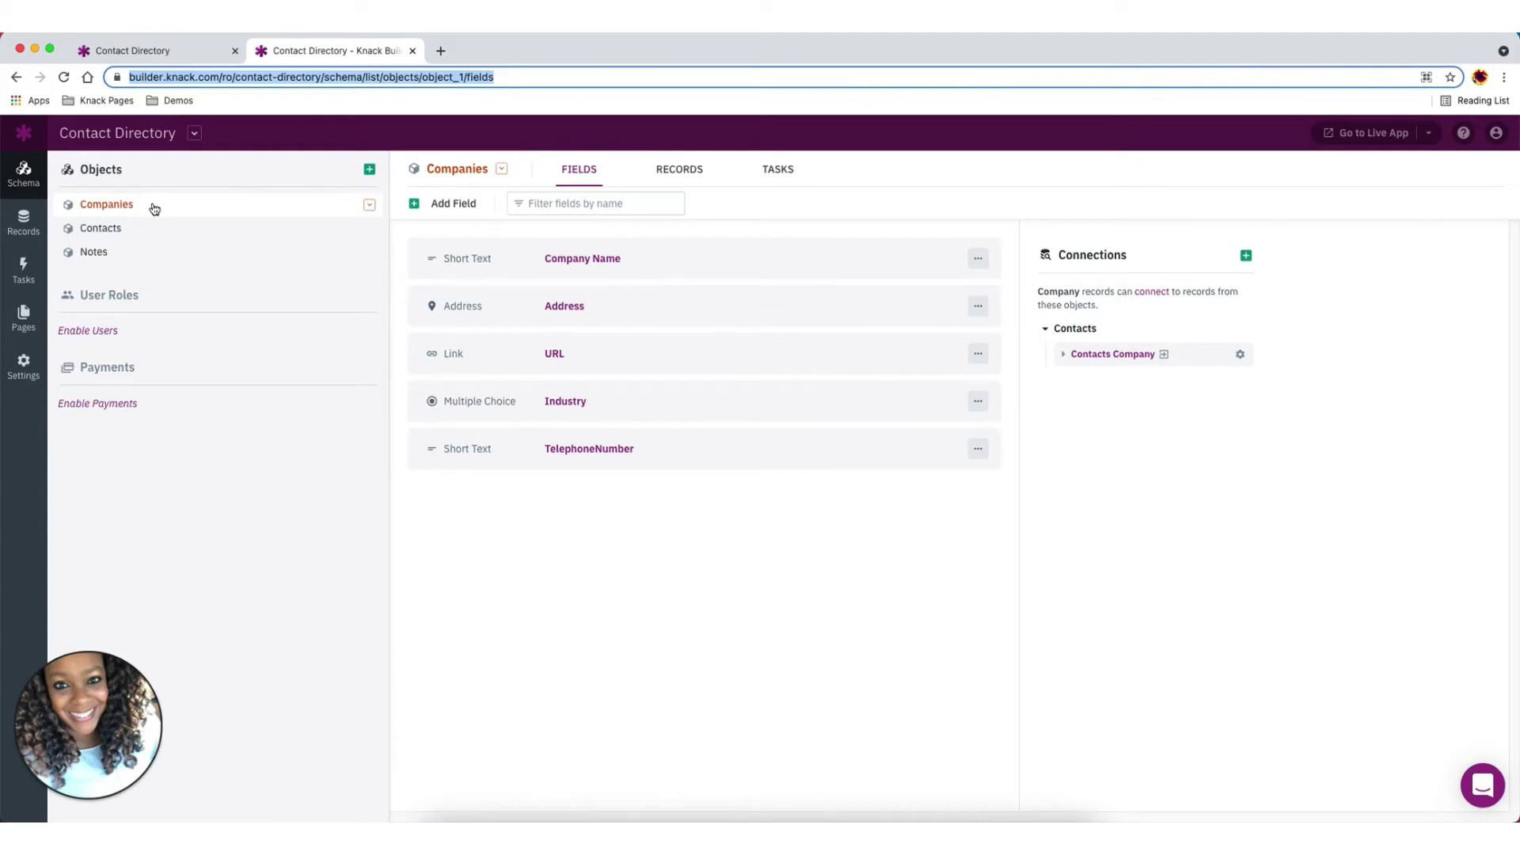
Review the Contacts object's fields and connections, then bring up the app's Pages list
left_click(136, 229)
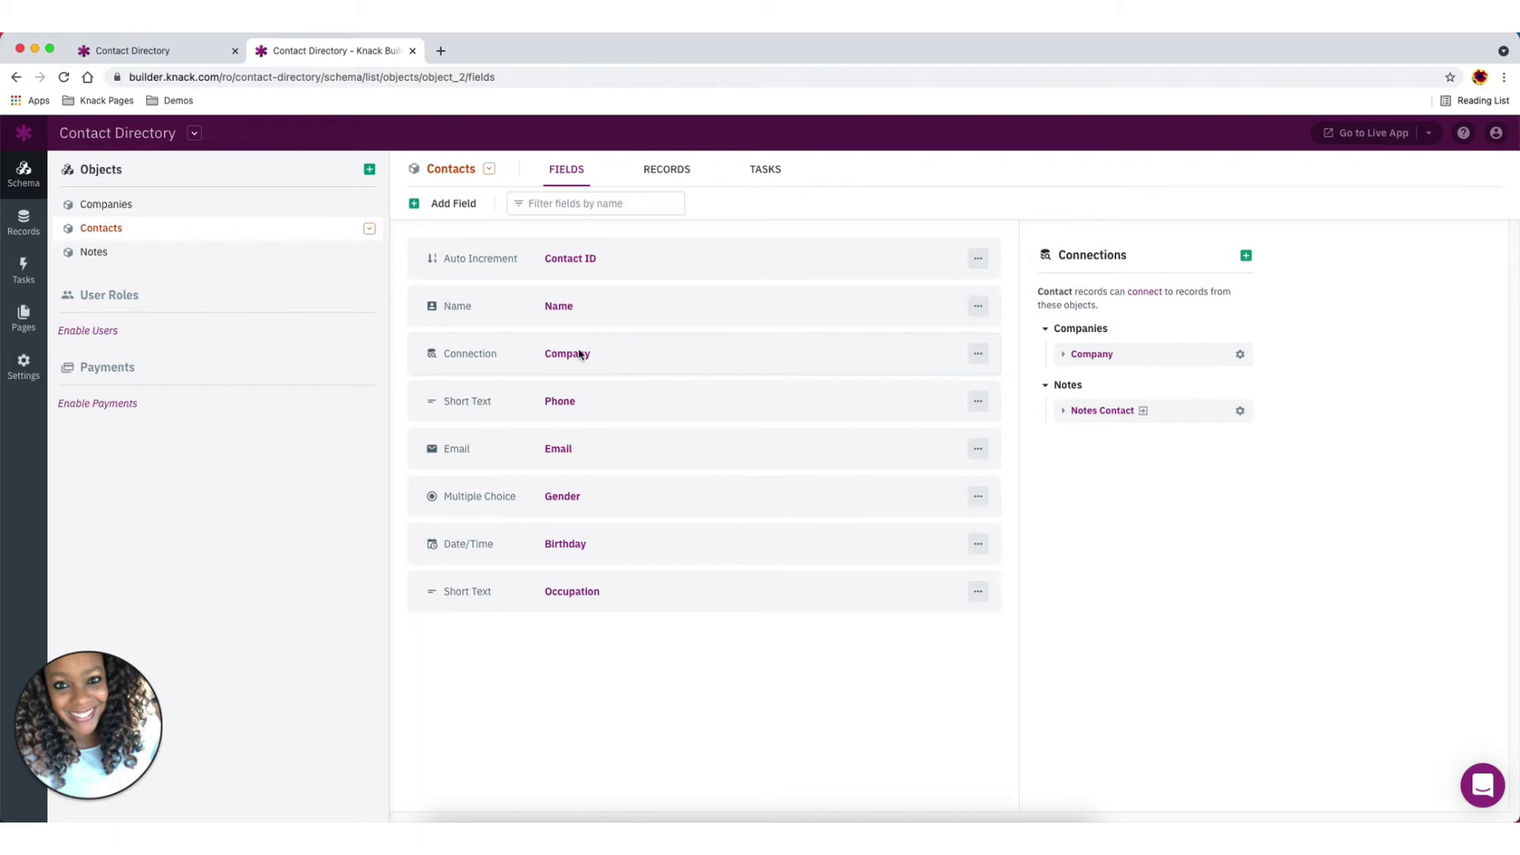
left_click(28, 328)
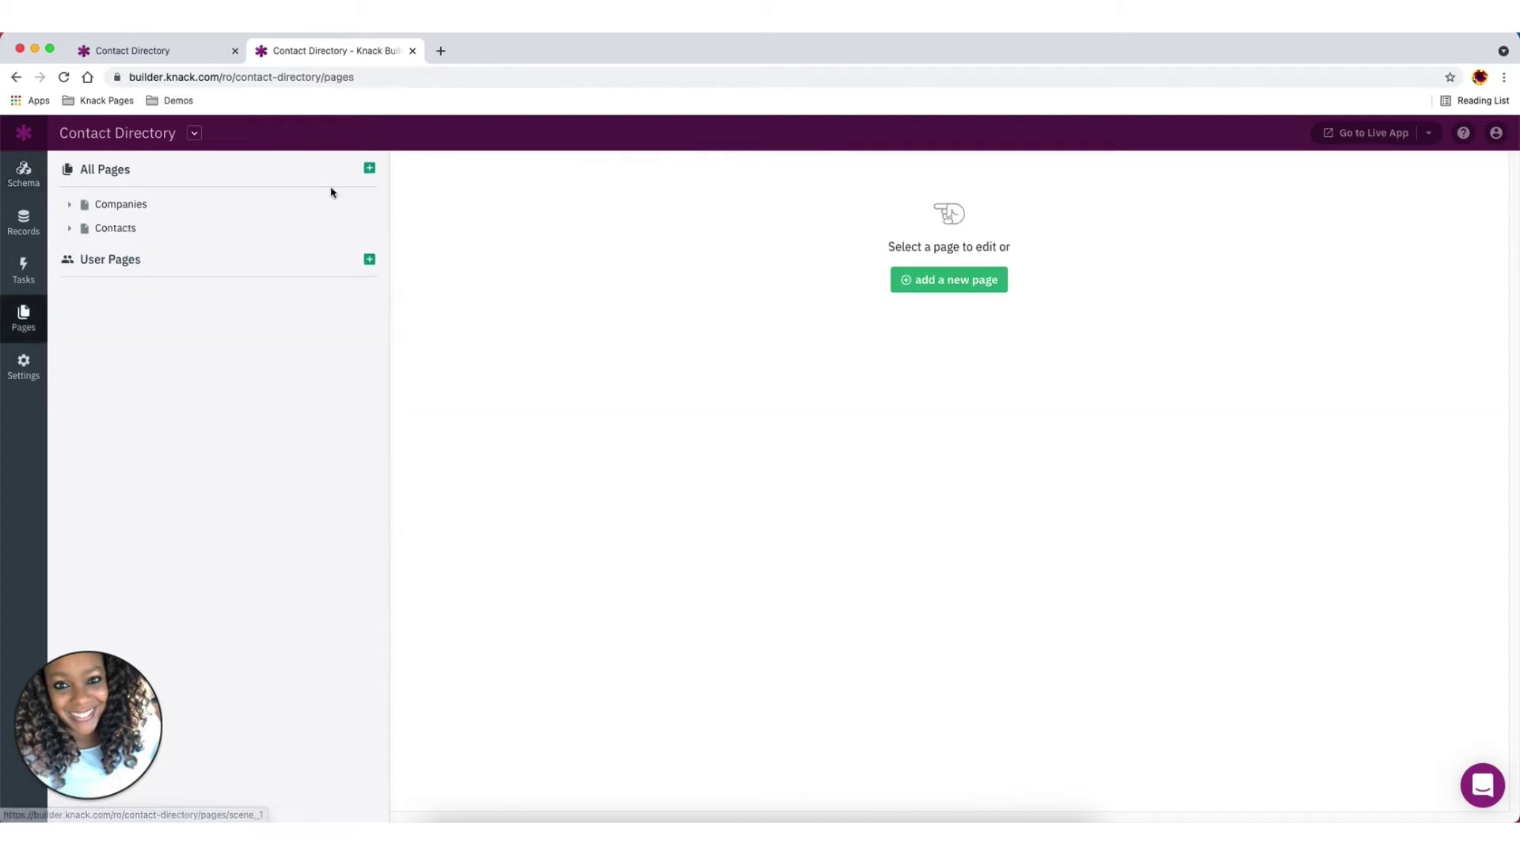
Add a new public page named 'Company Manager'
left_click(370, 169)
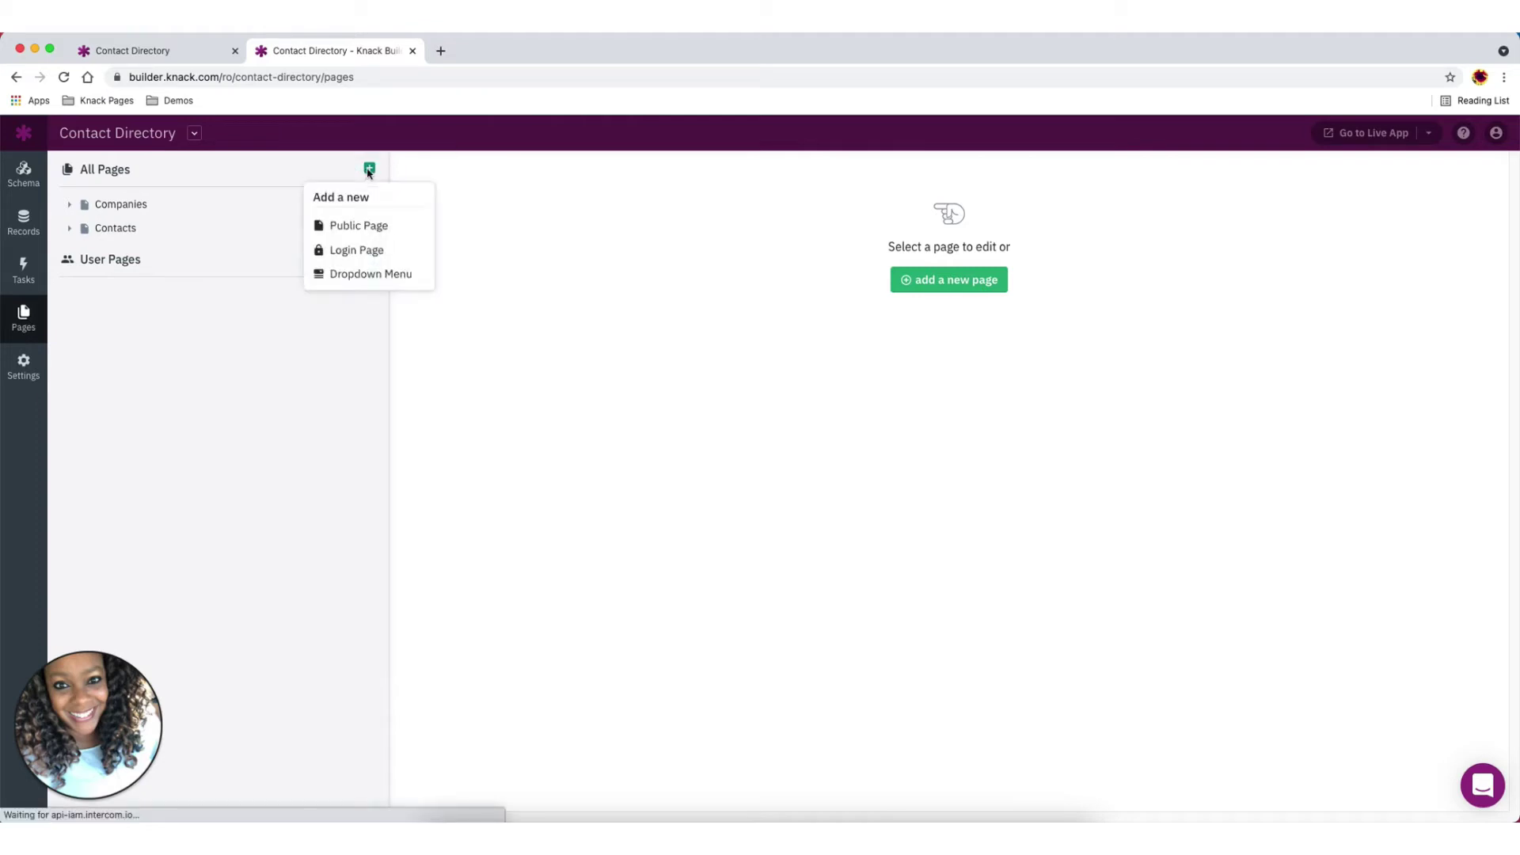
left_click(356, 226)
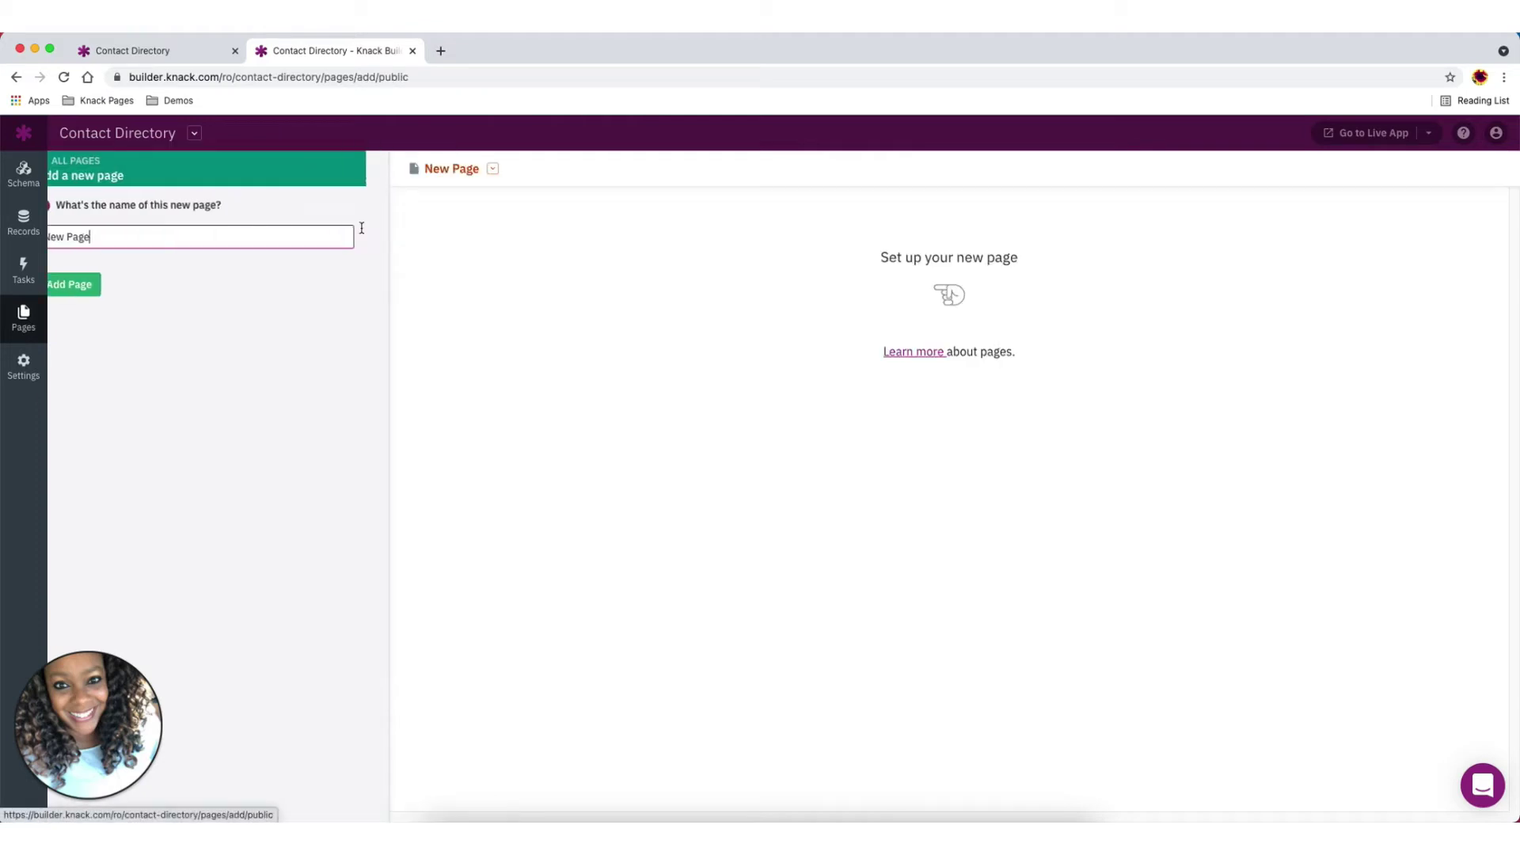
triple_click(199, 244)
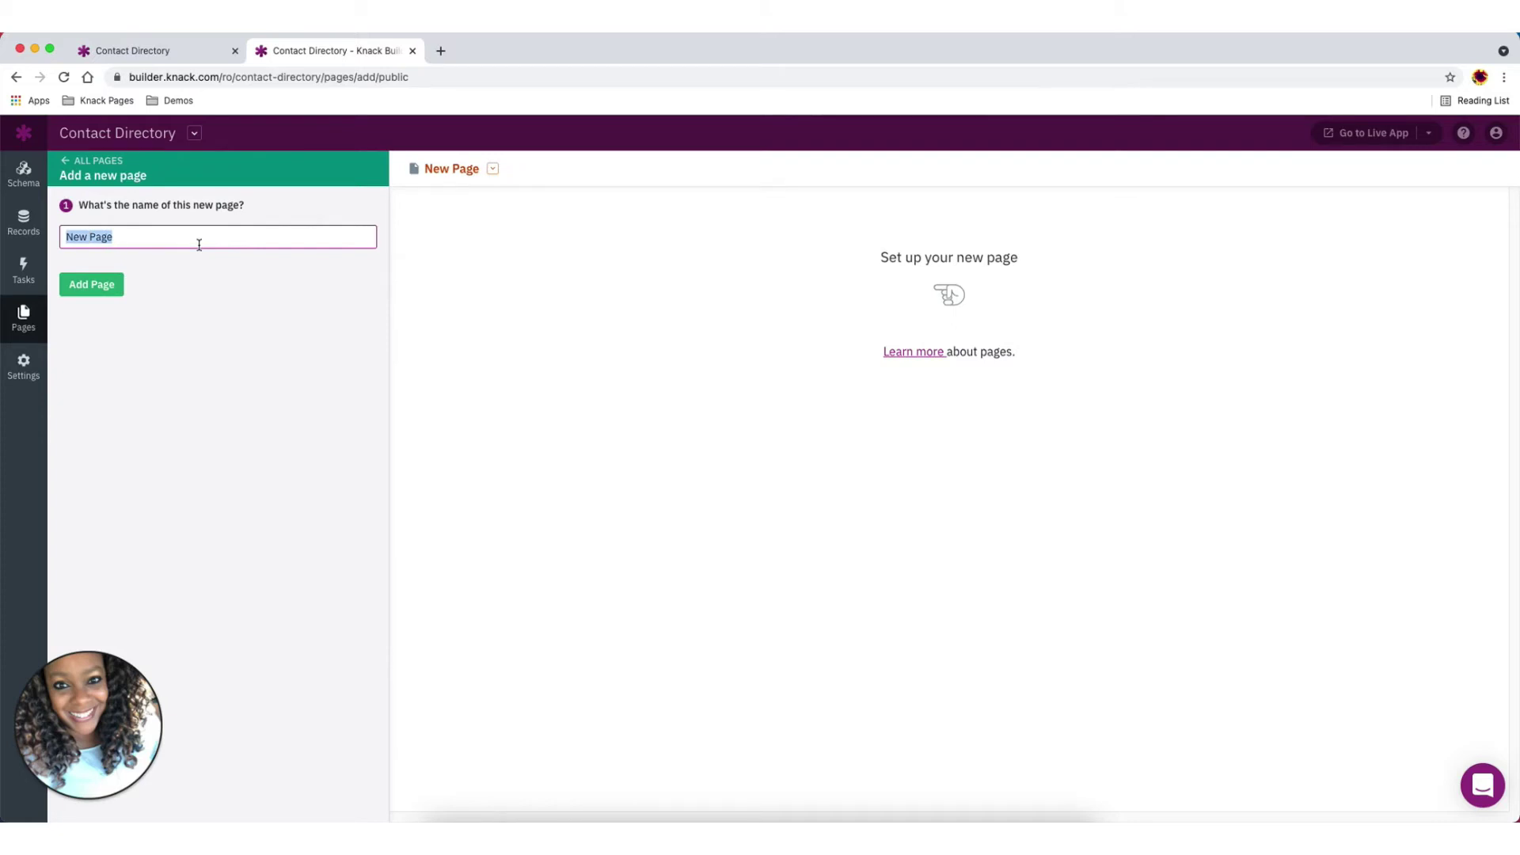
type("Company Manager")
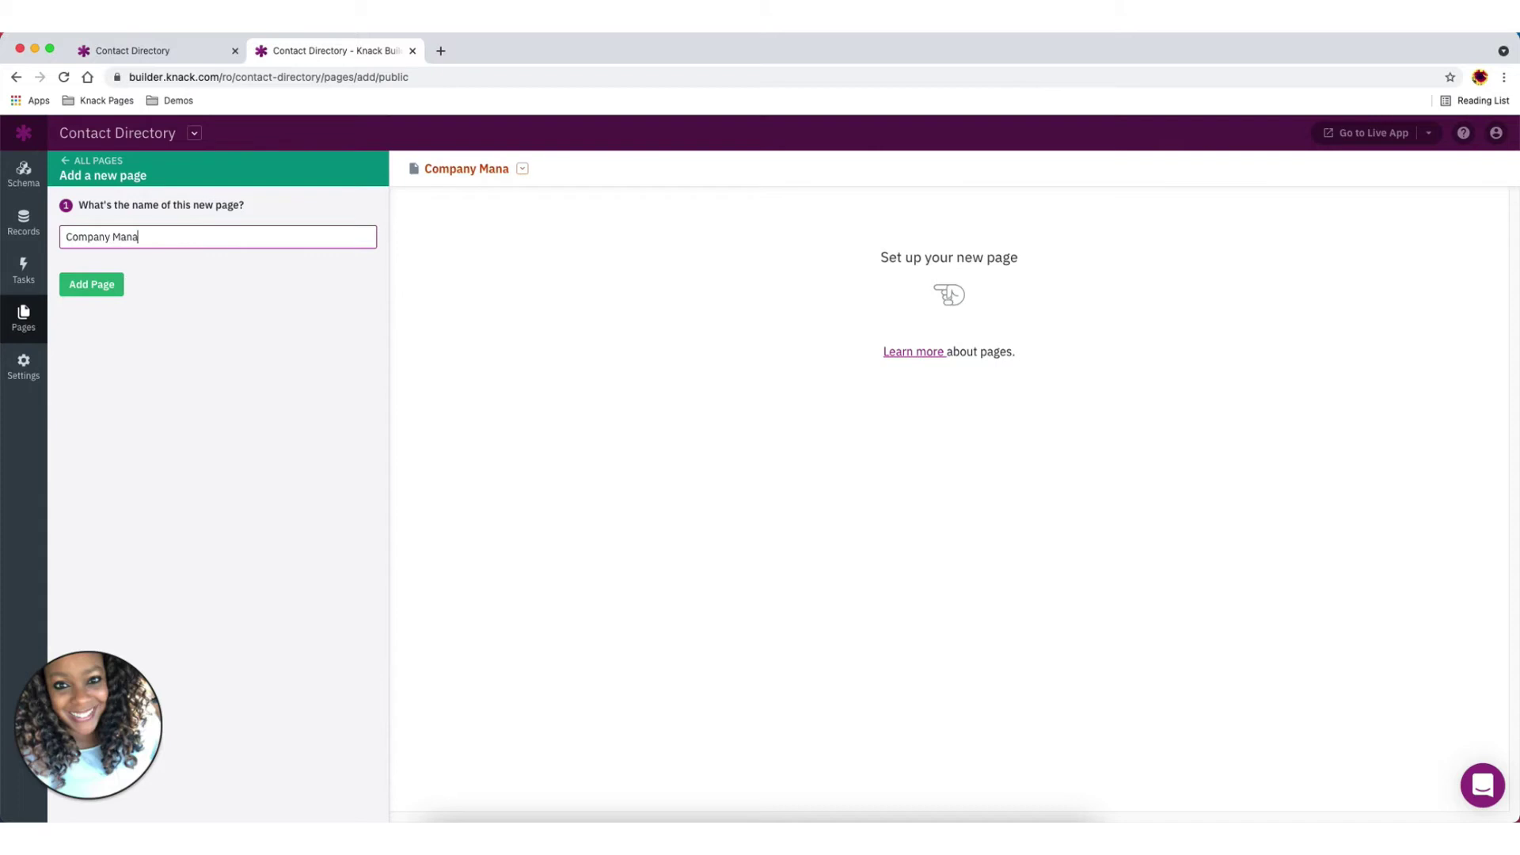
left_click(117, 285)
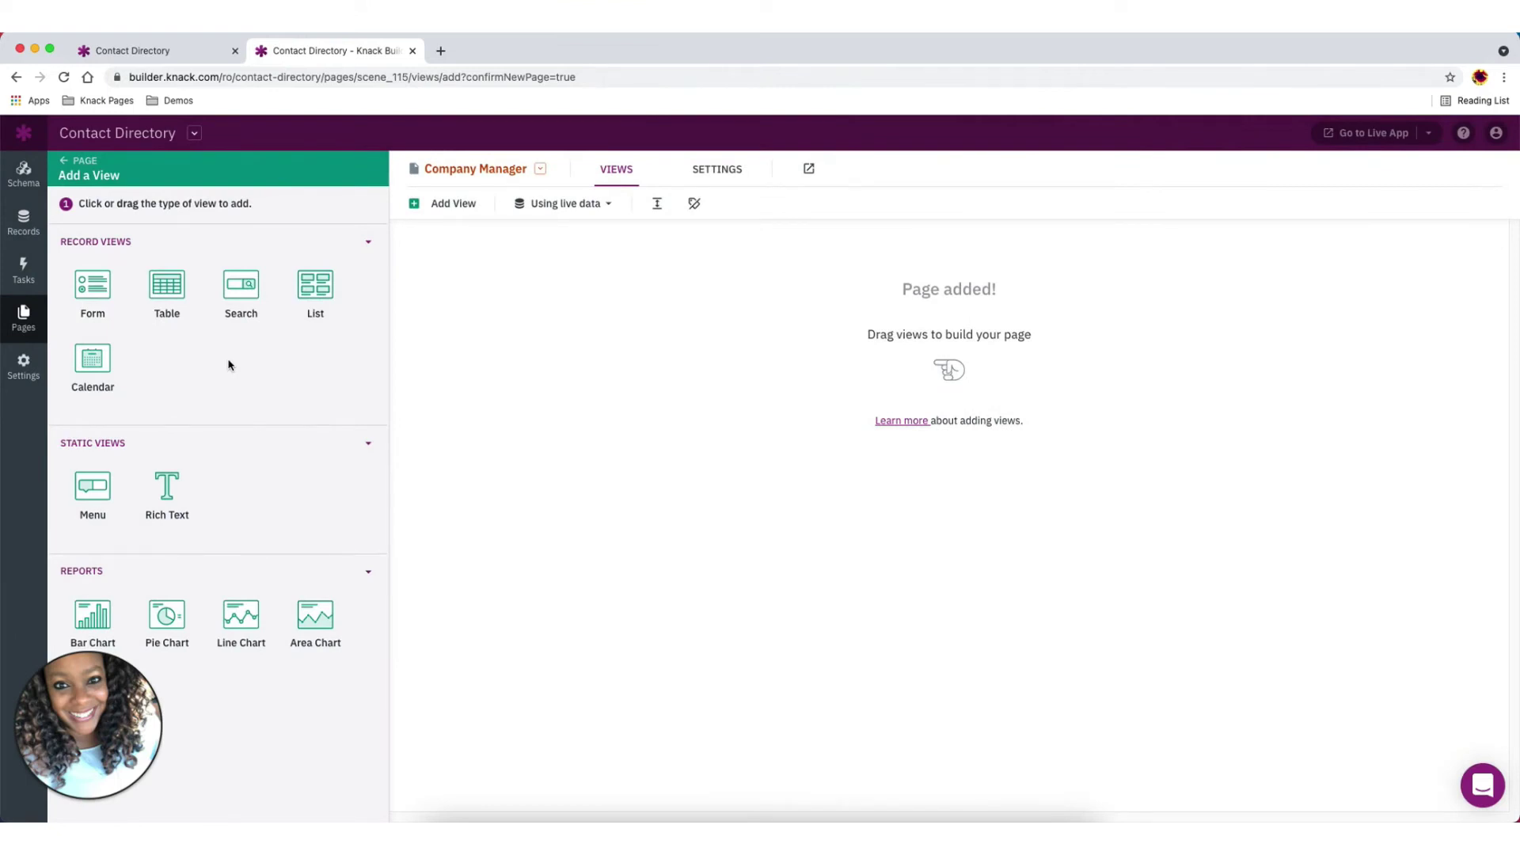
Add a table view of Companies whose rows link to a details page
left_click(165, 292)
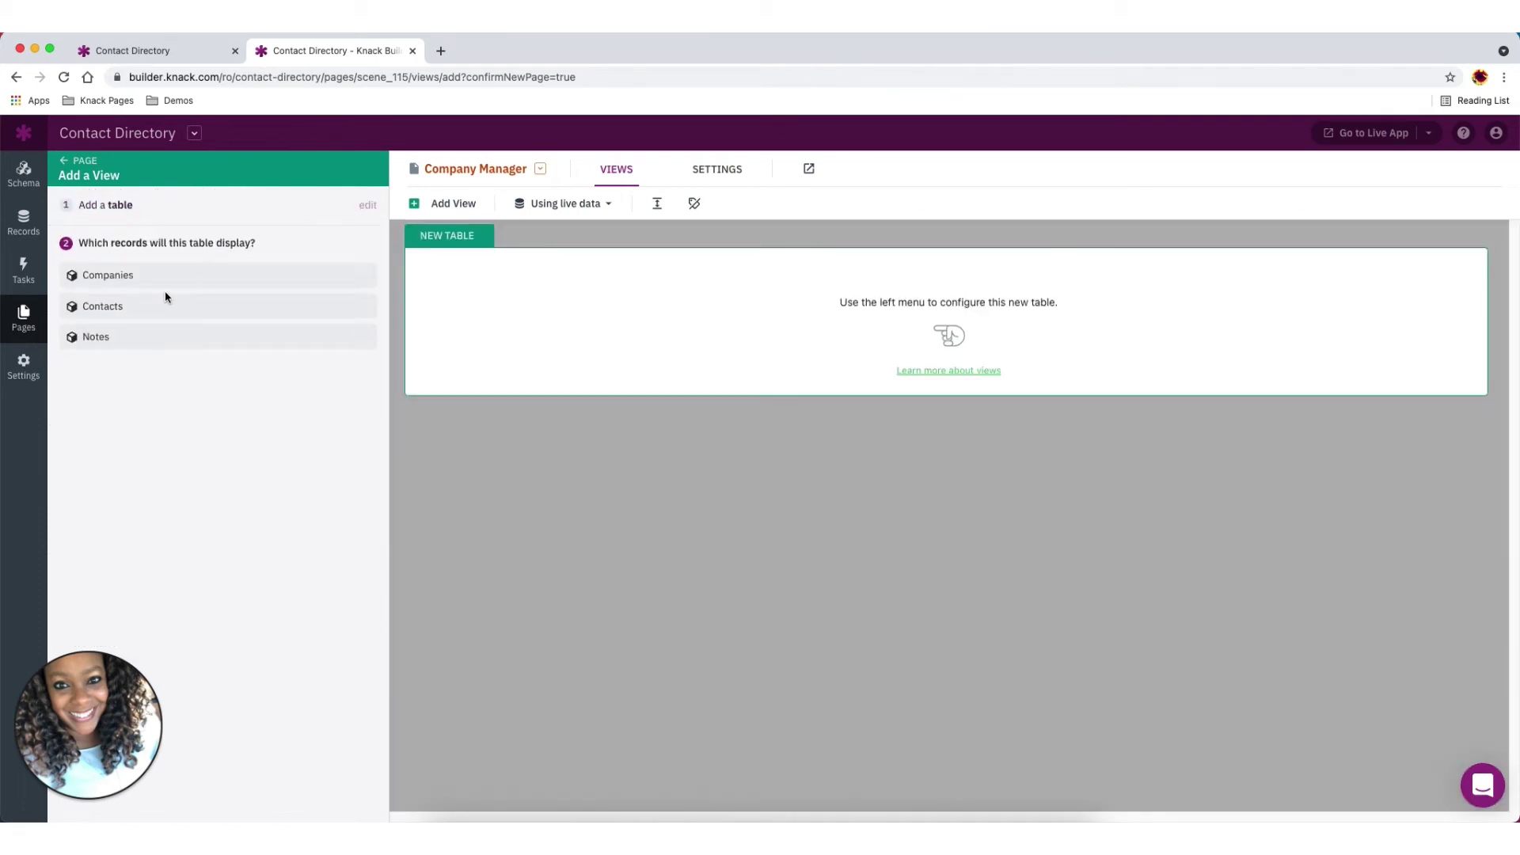
left_click(131, 277)
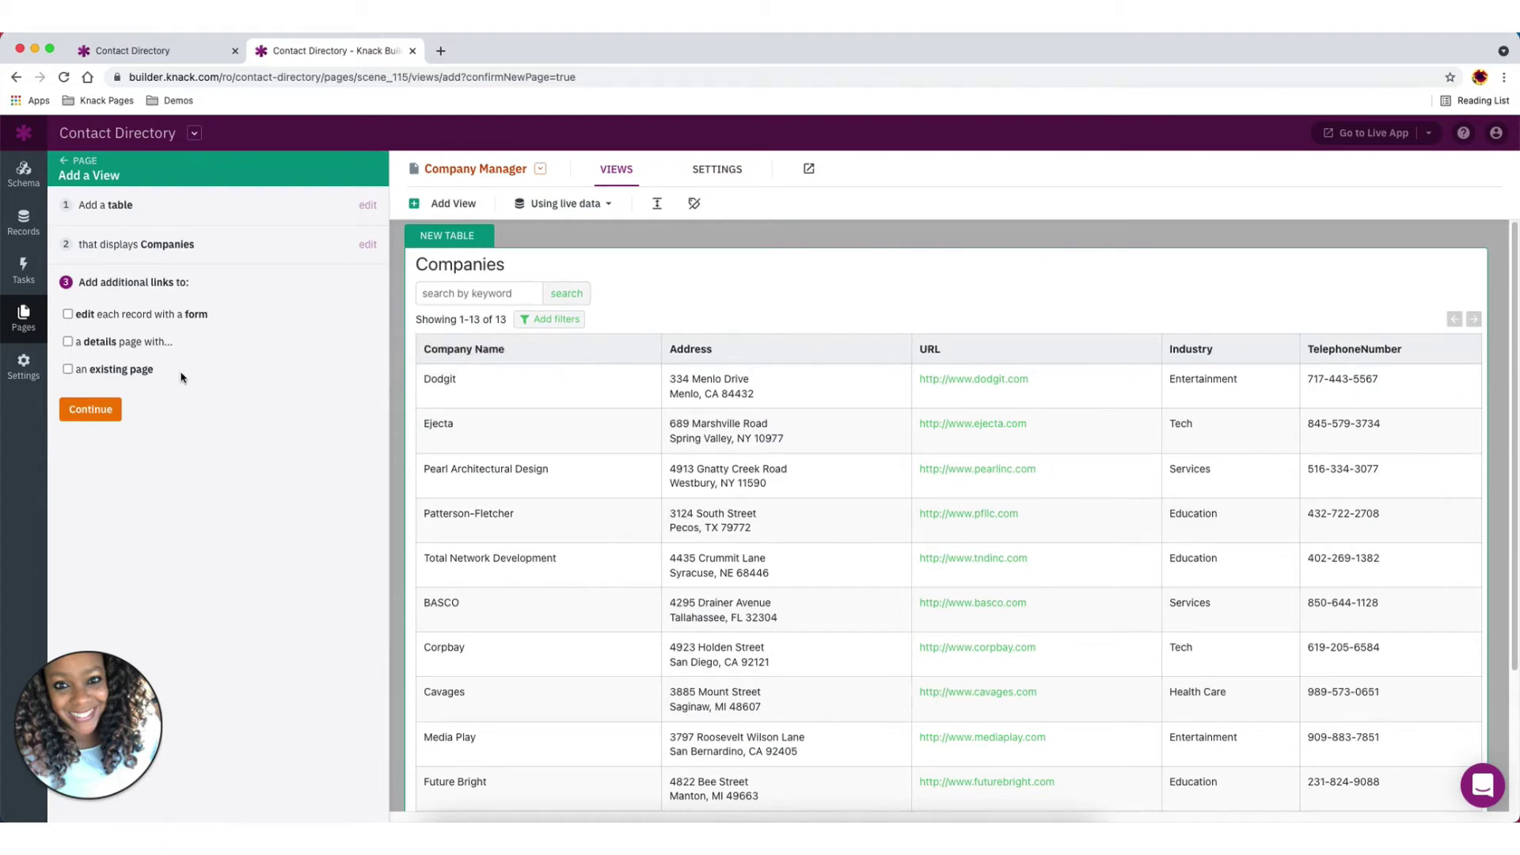
left_click(68, 344)
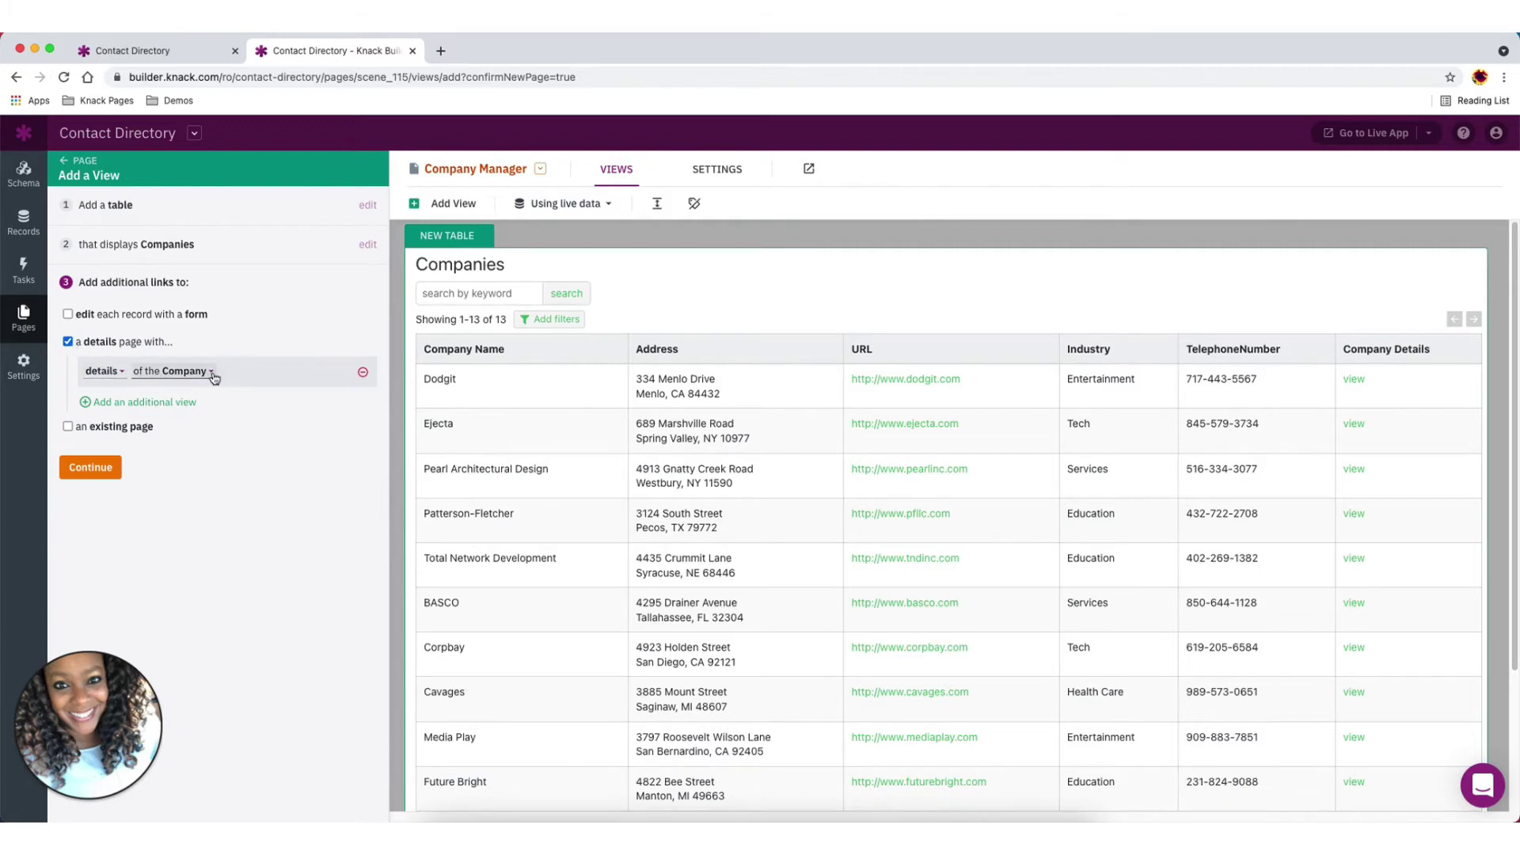
Add a table of connected Contacts to the details page
left_click(150, 402)
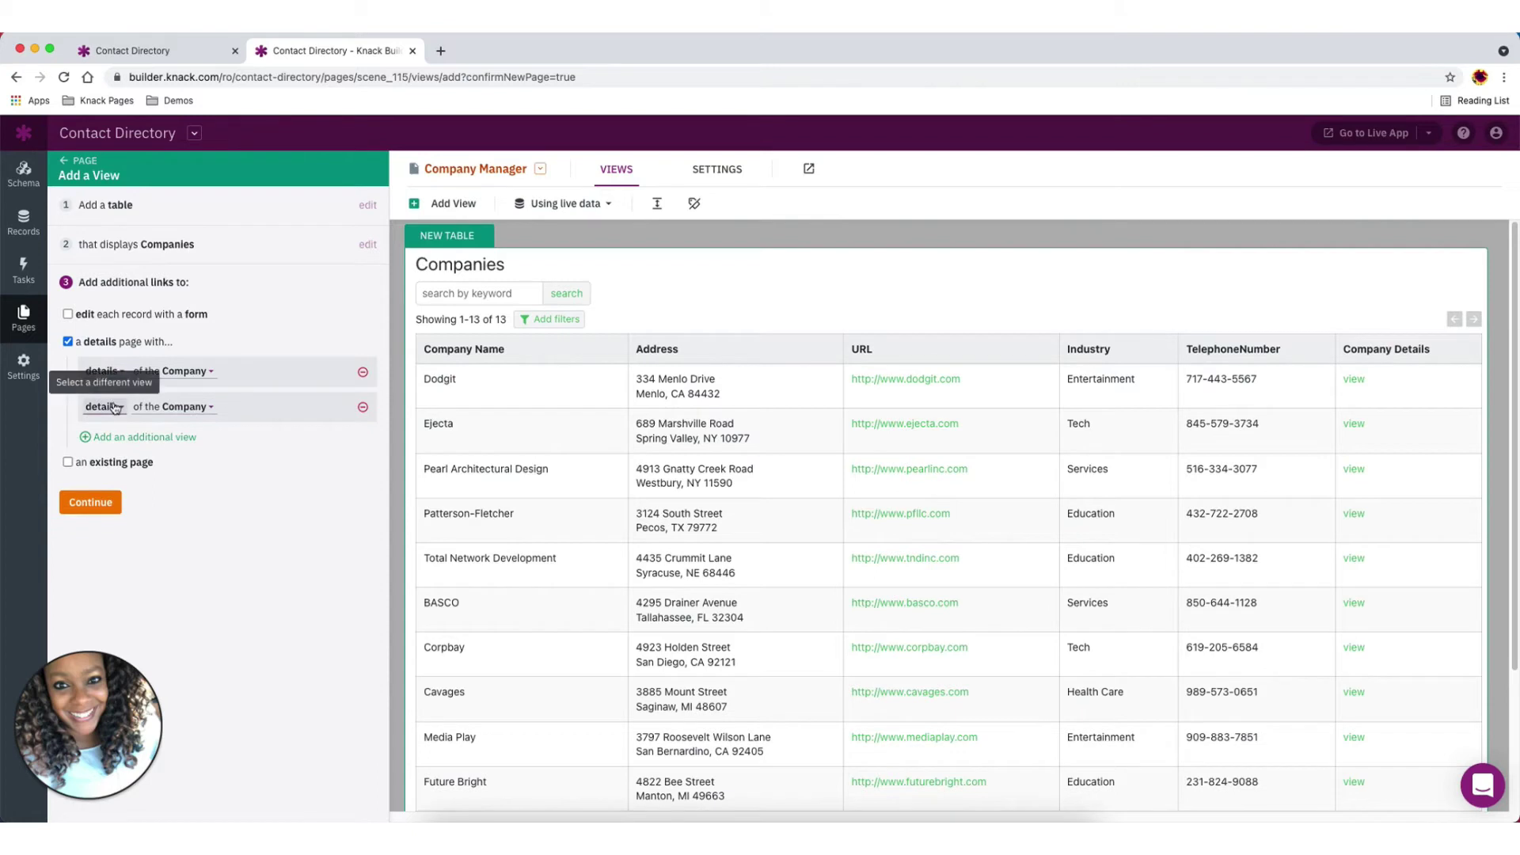
left_click(116, 406)
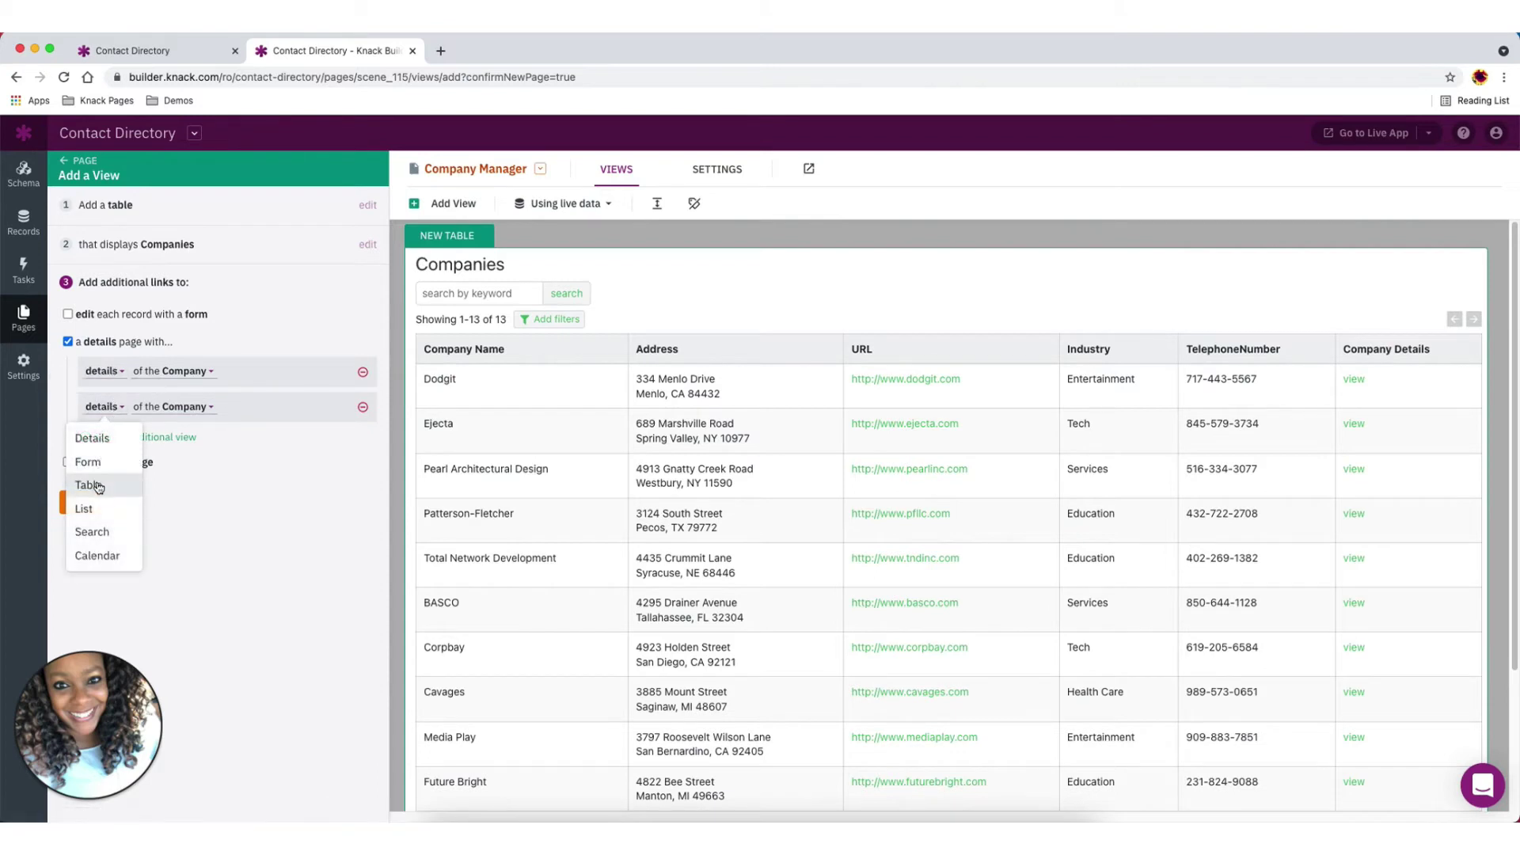
left_click(98, 486)
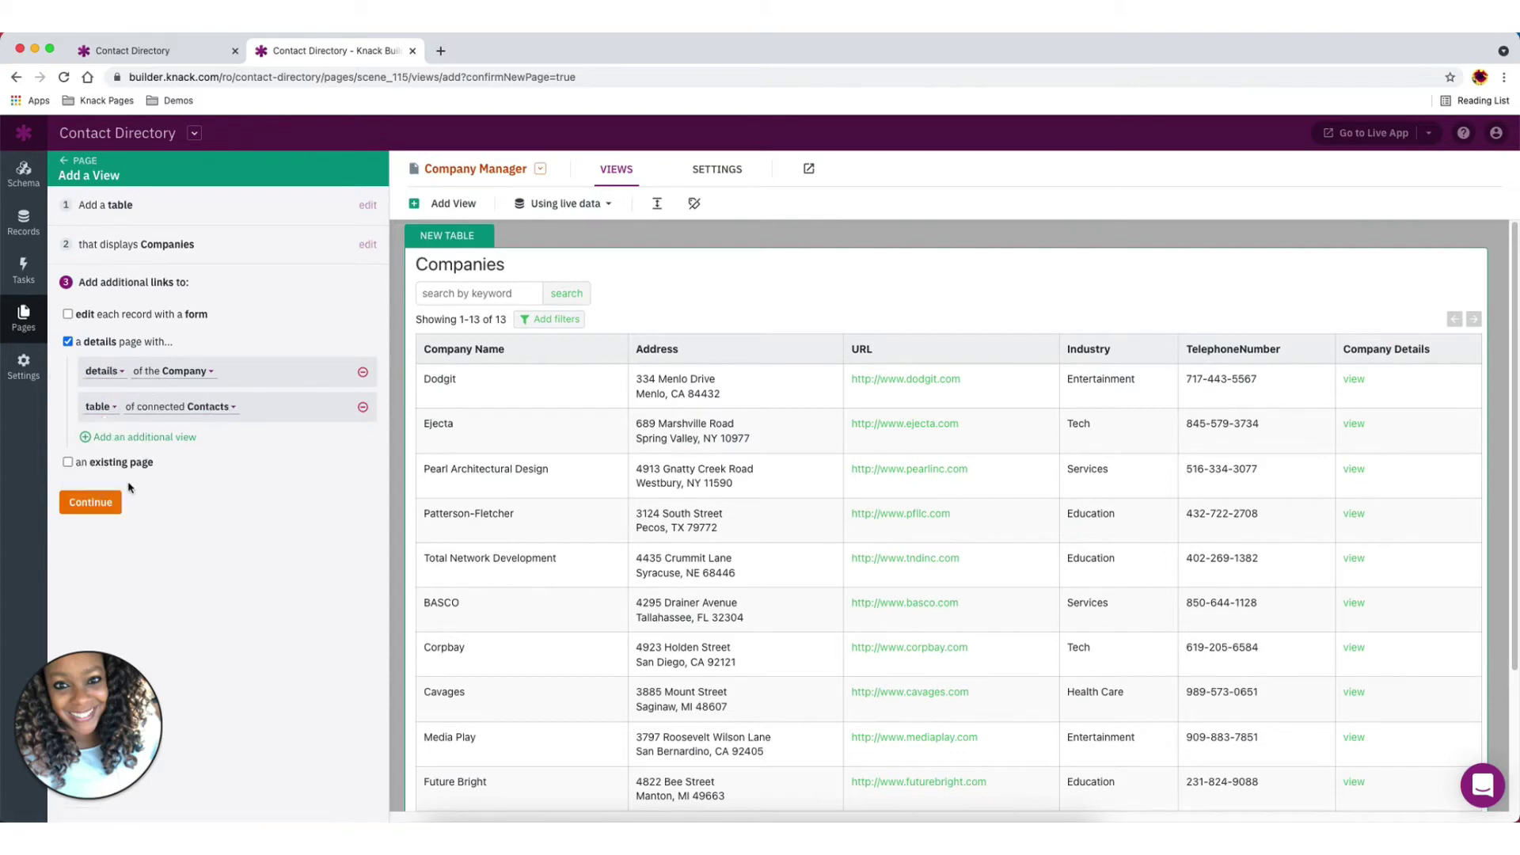
left_click(230, 409)
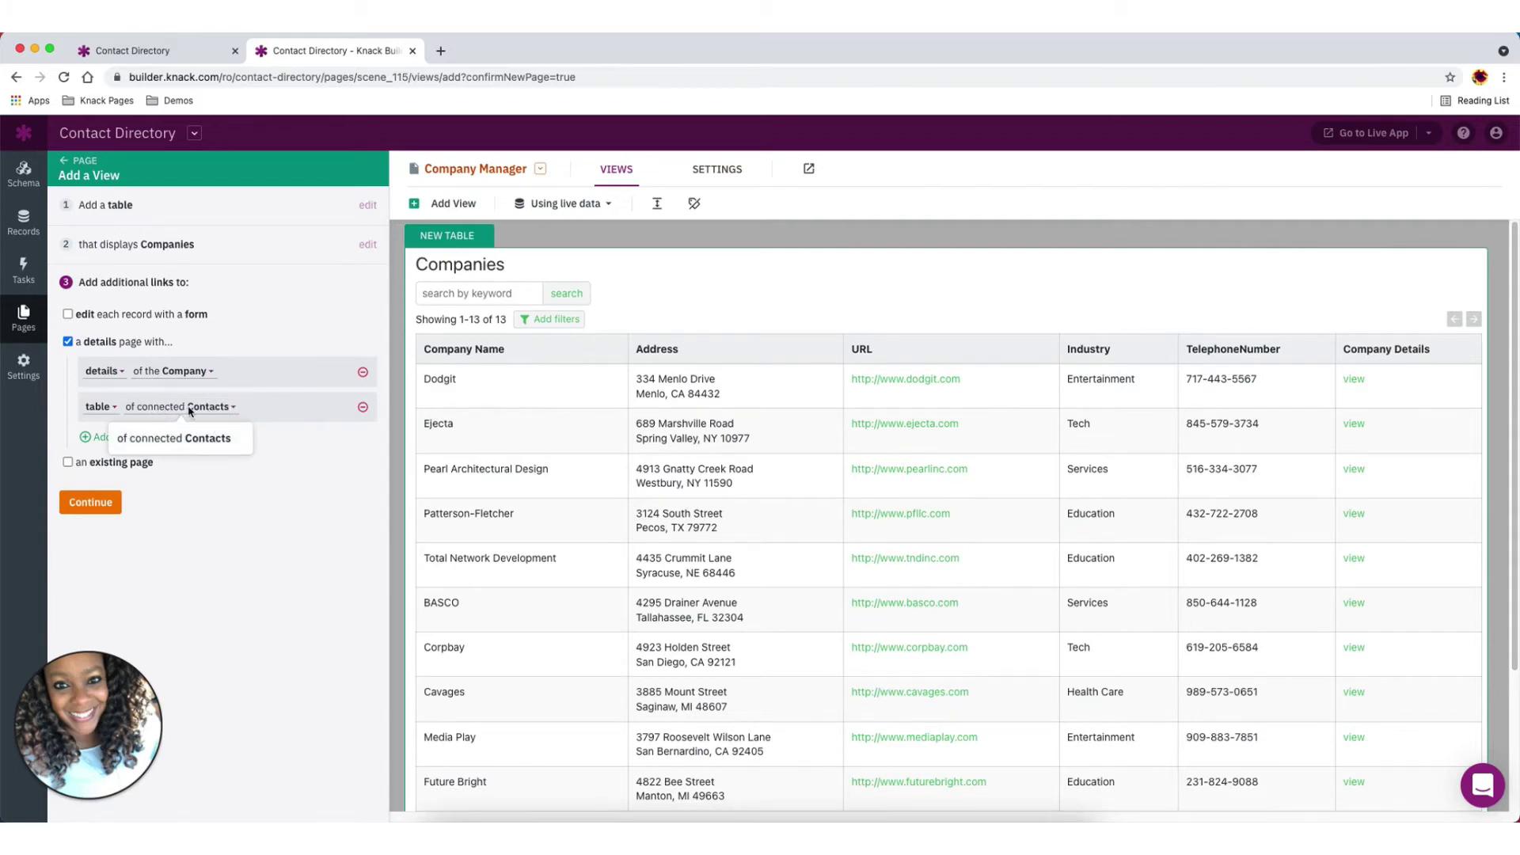
left_click(89, 440)
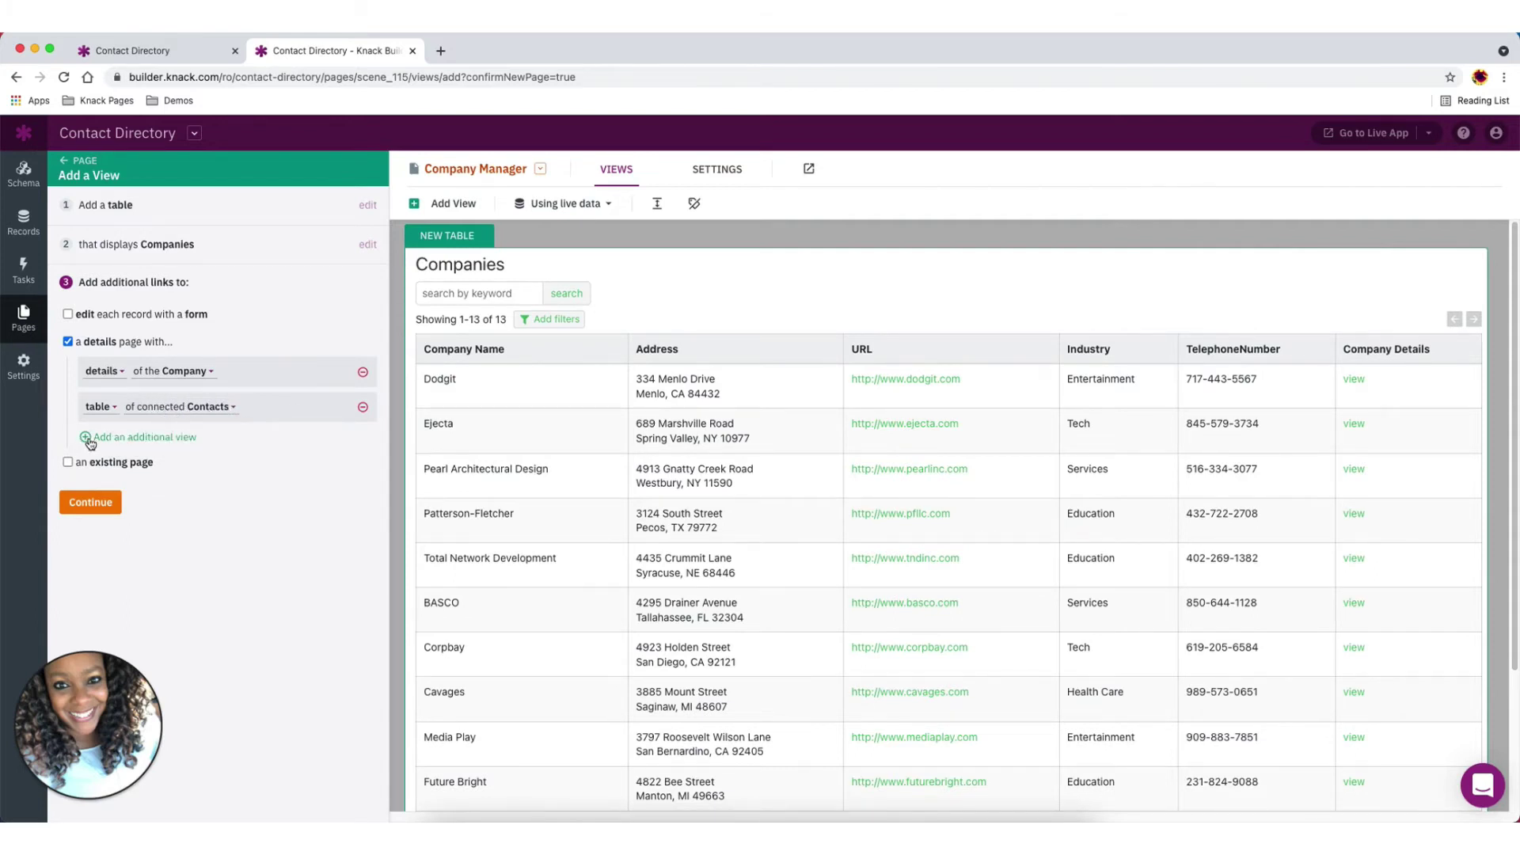
Add a form for adding a connected Contact to the details page, then confirm
left_click(89, 440)
left_click(101, 442)
left_click(99, 495)
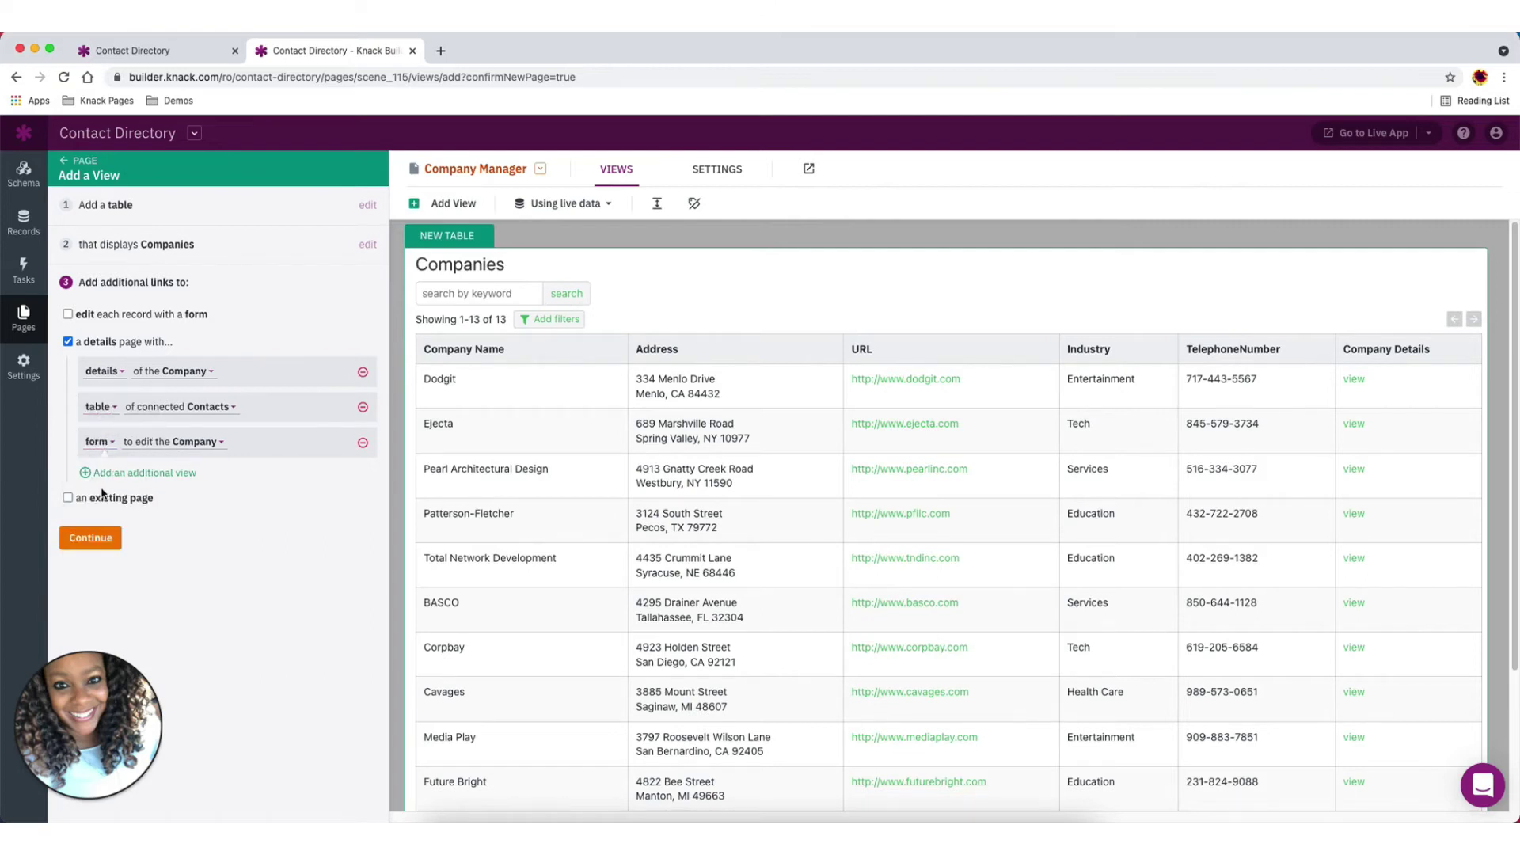
left_click(189, 447)
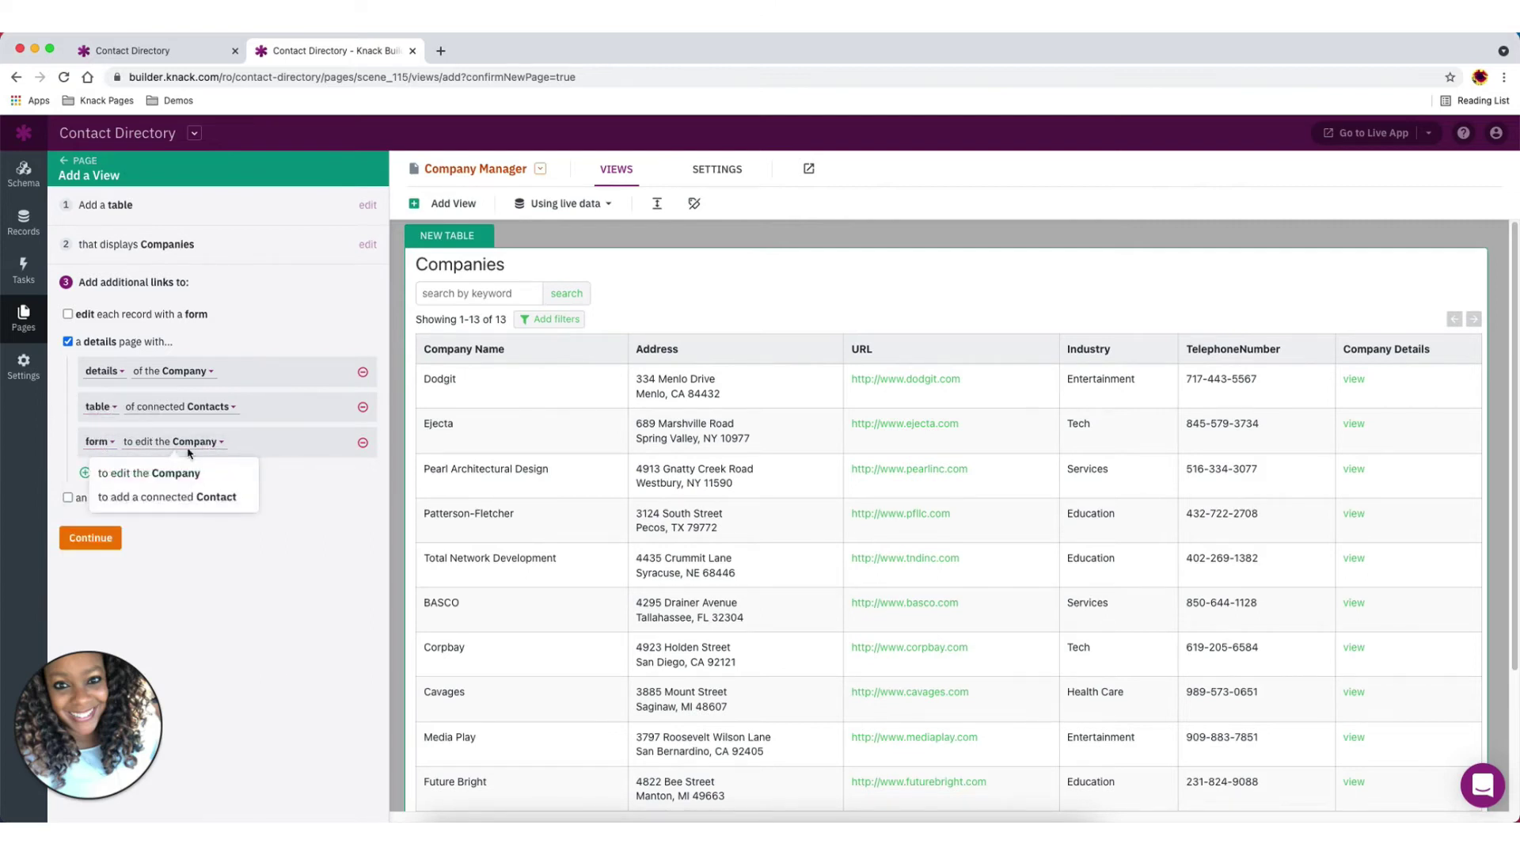
left_click(190, 497)
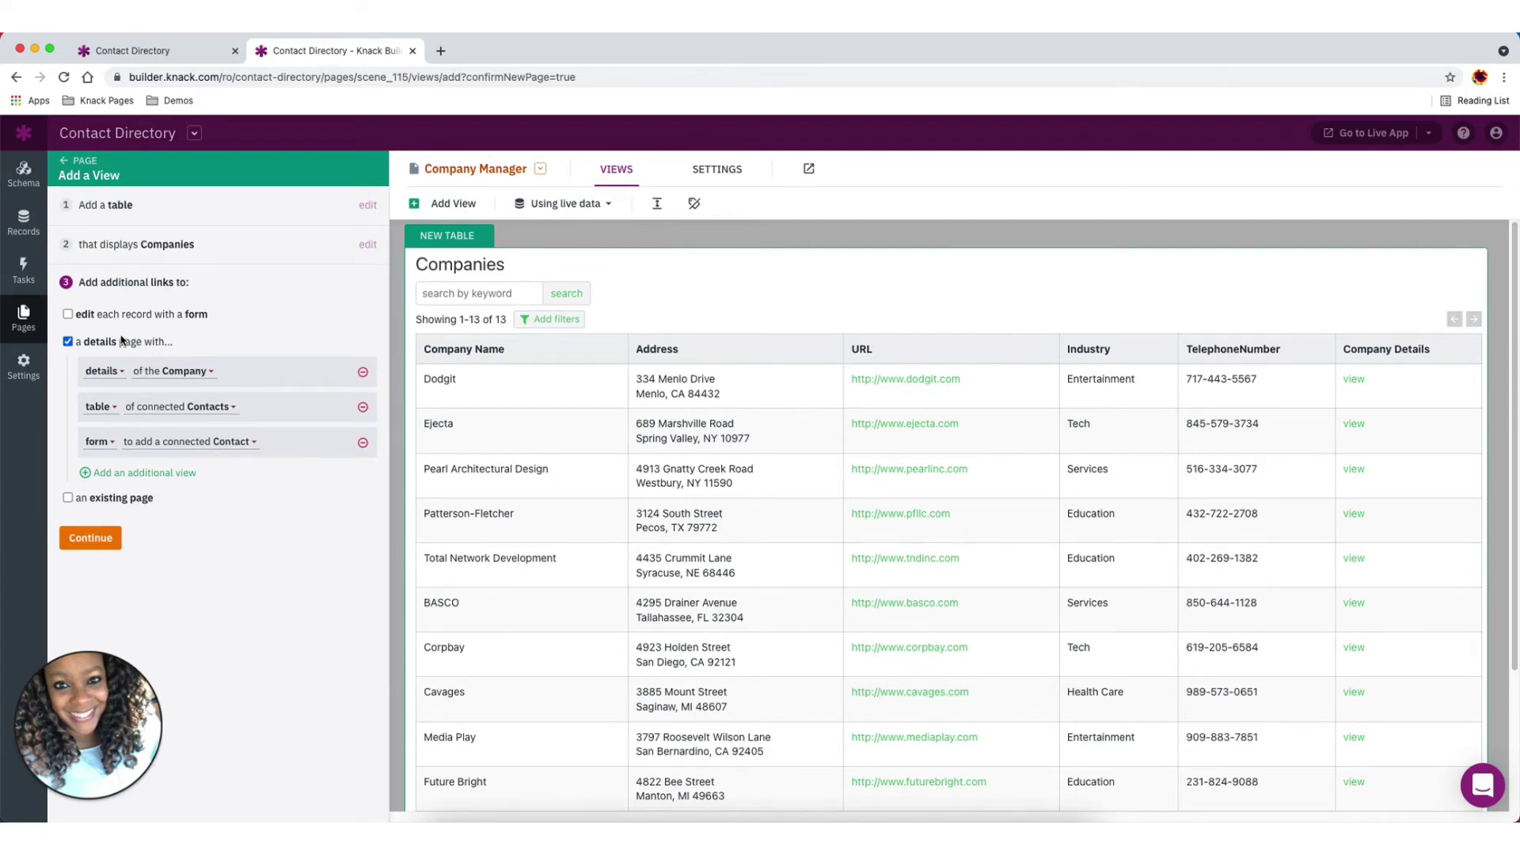
left_click(90, 539)
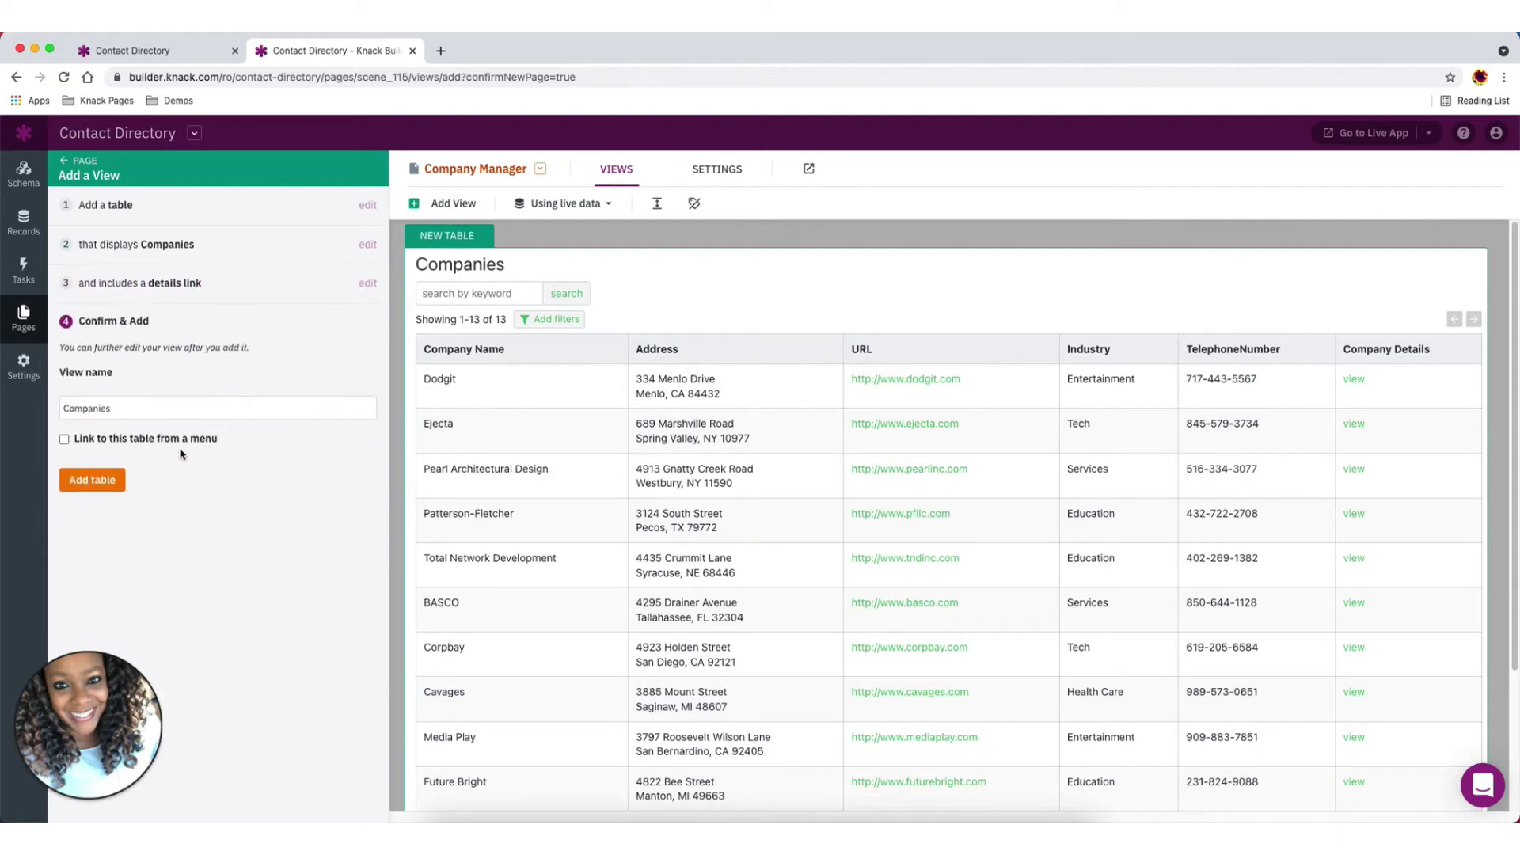
Add the Companies table, review the linked Company Details page, then open the live Company Manager page
left_click(93, 484)
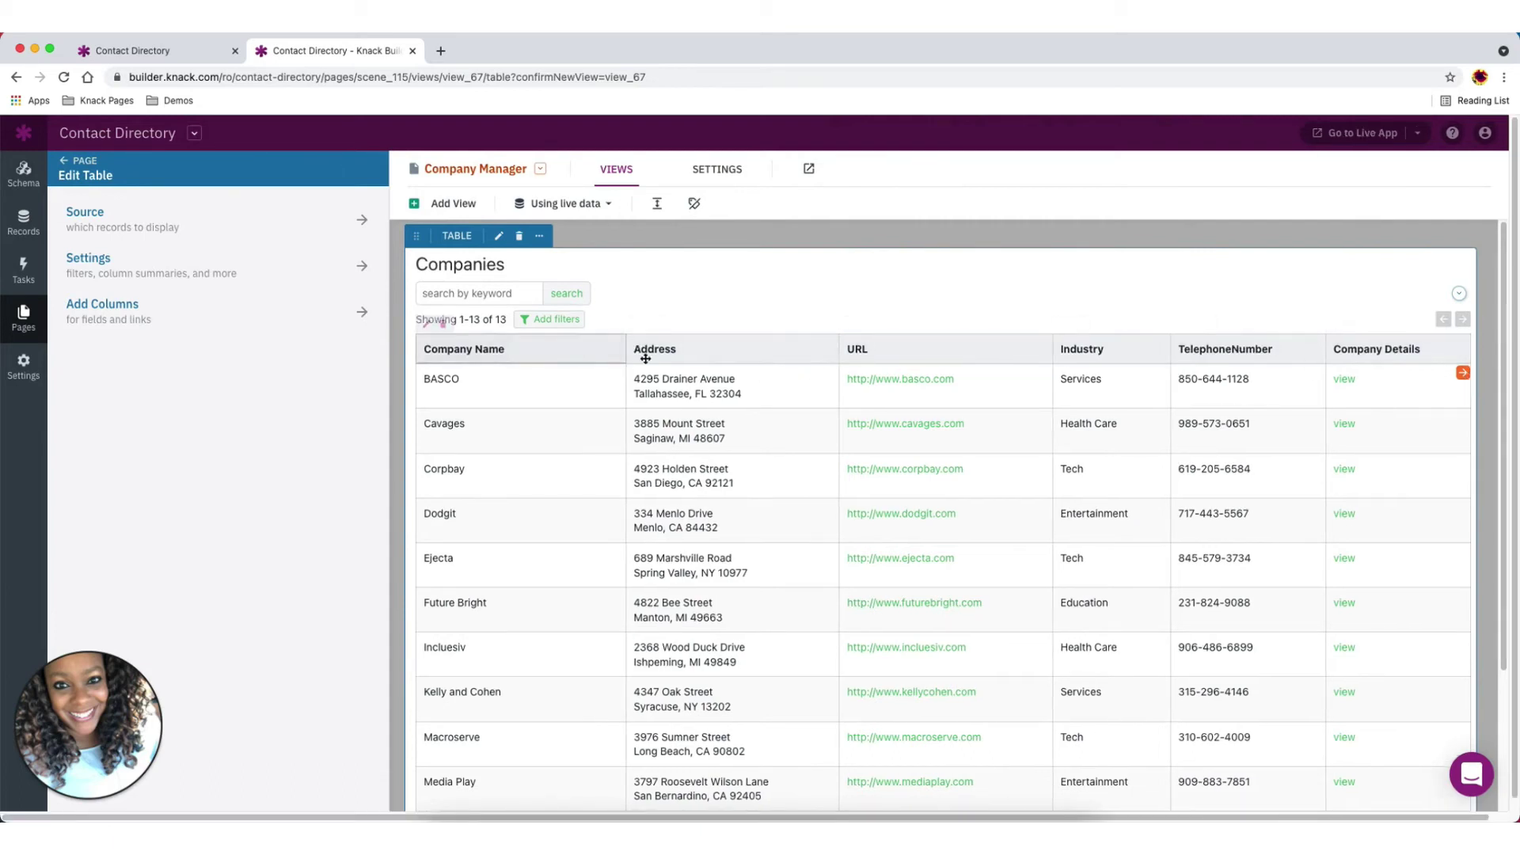
left_click(1464, 372)
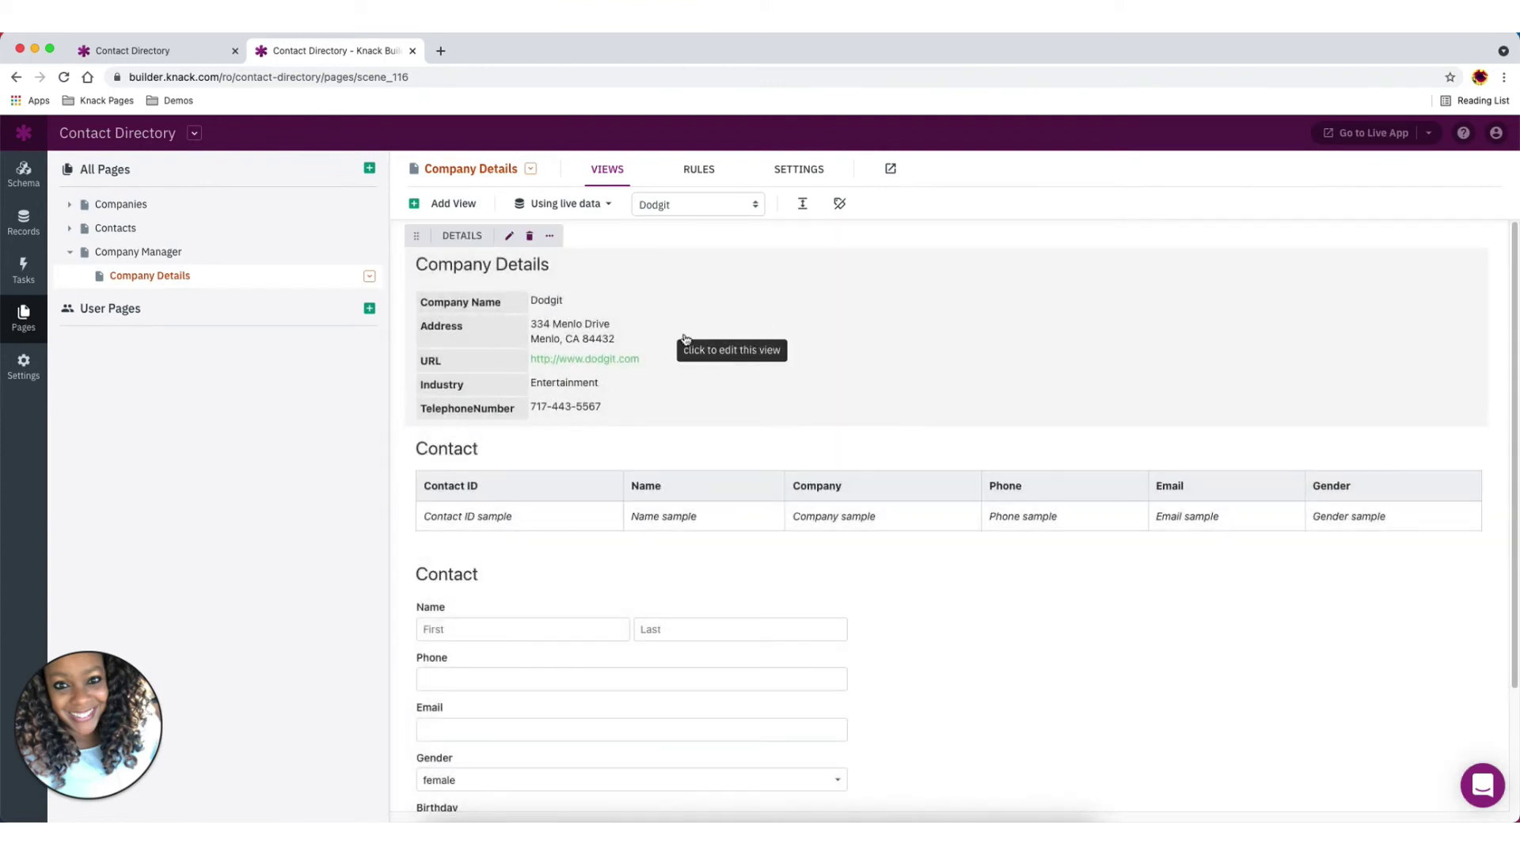
scroll(626, 340, "down", 1)
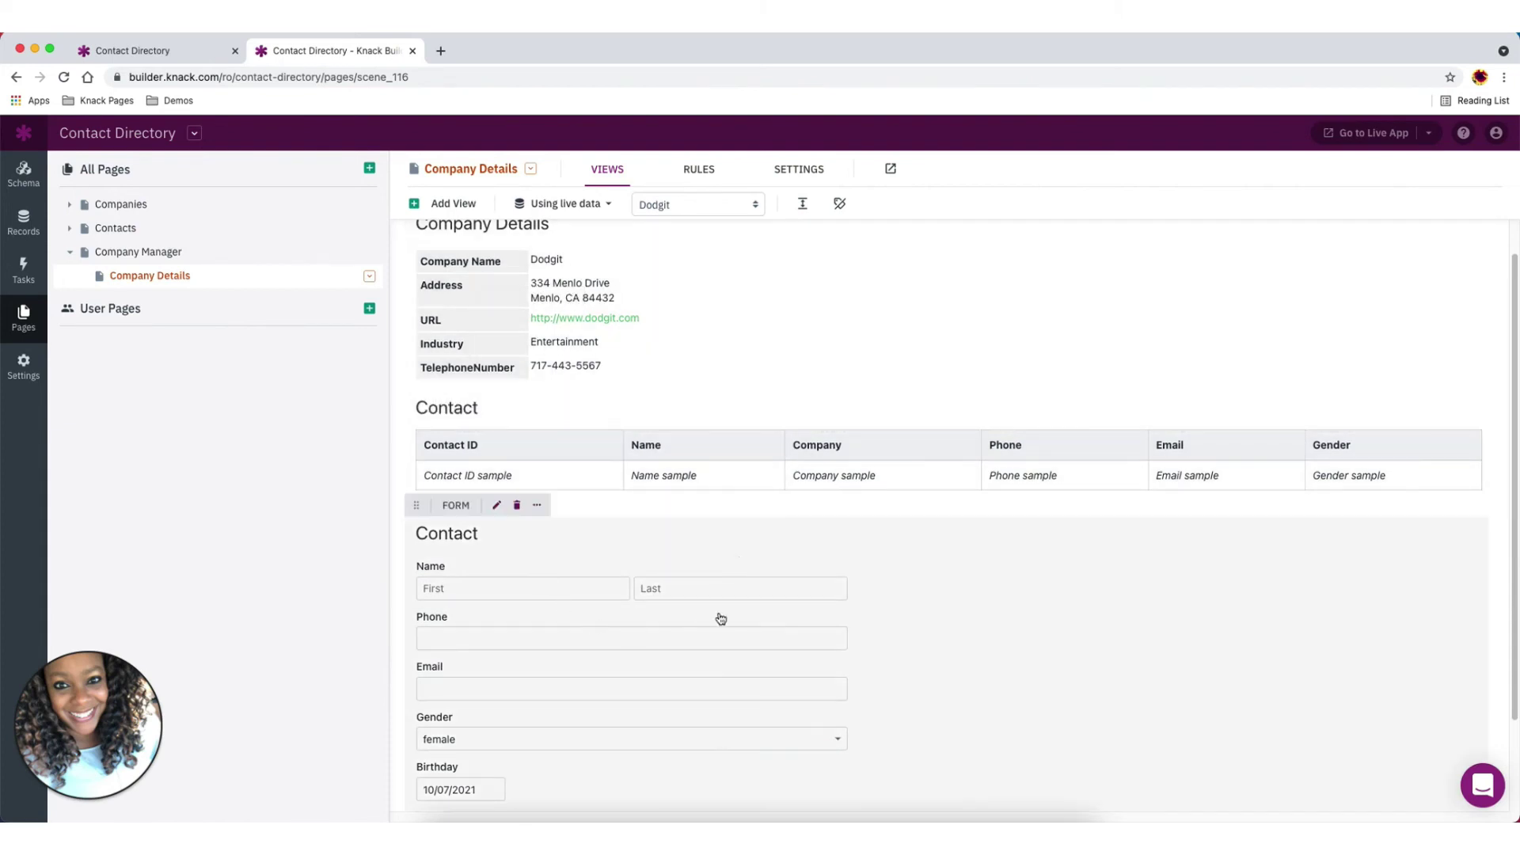
scroll(603, 568, "down", 3)
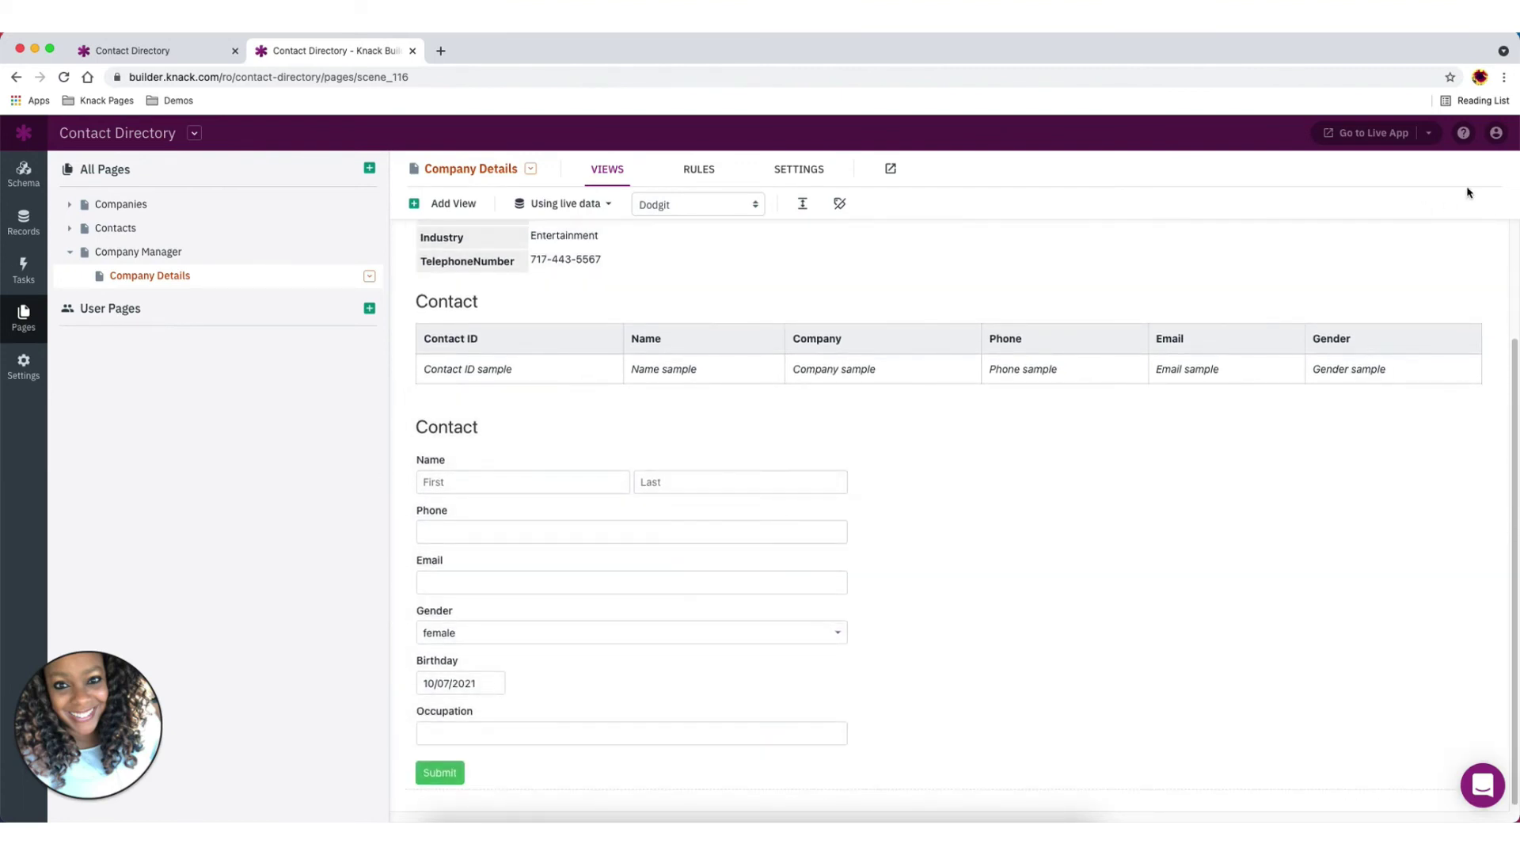
left_click(1430, 134)
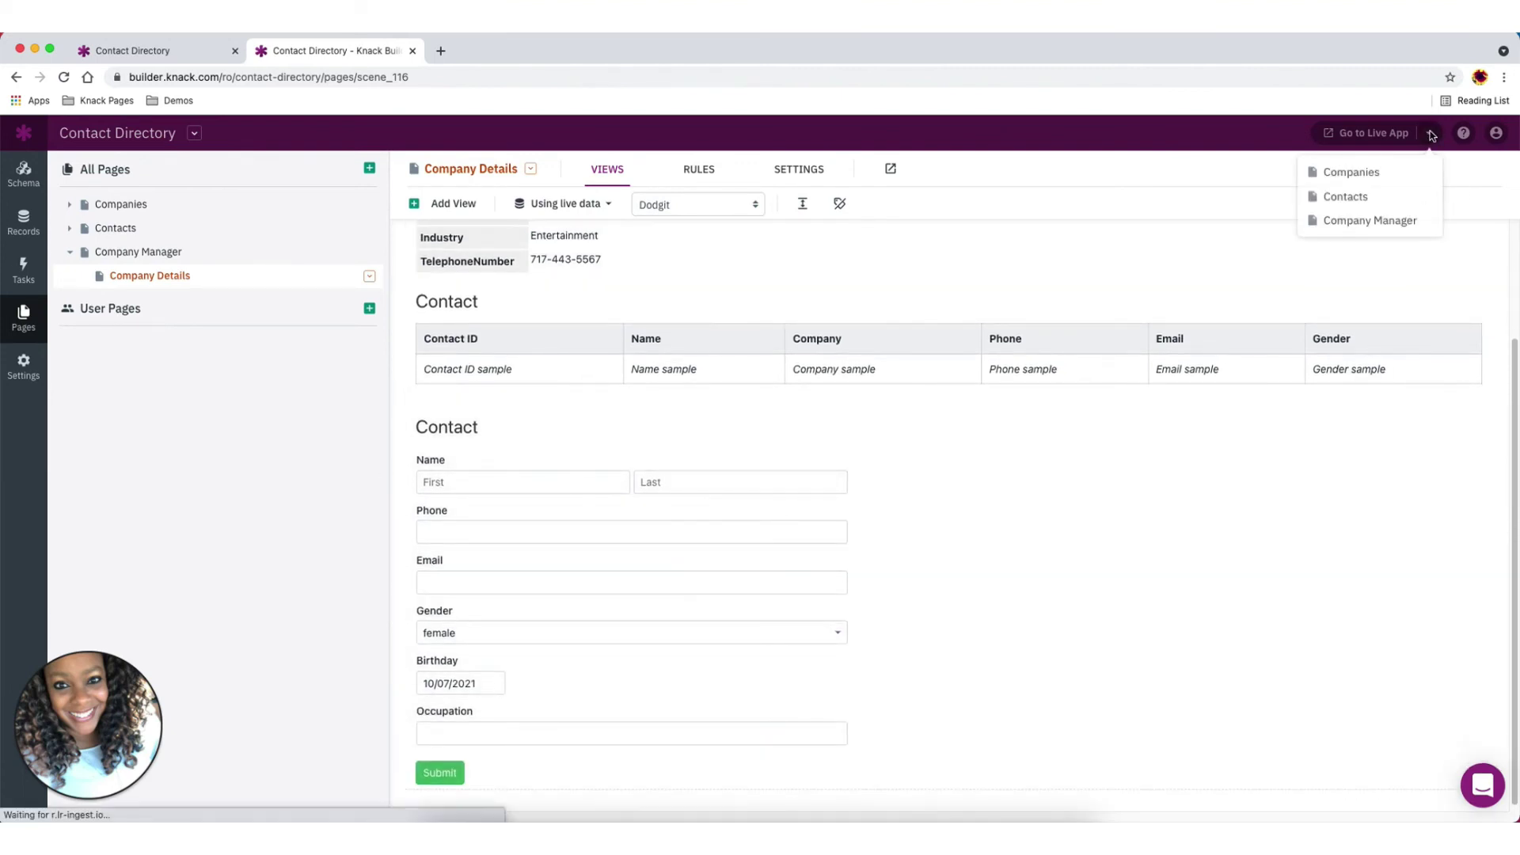
left_click(1358, 221)
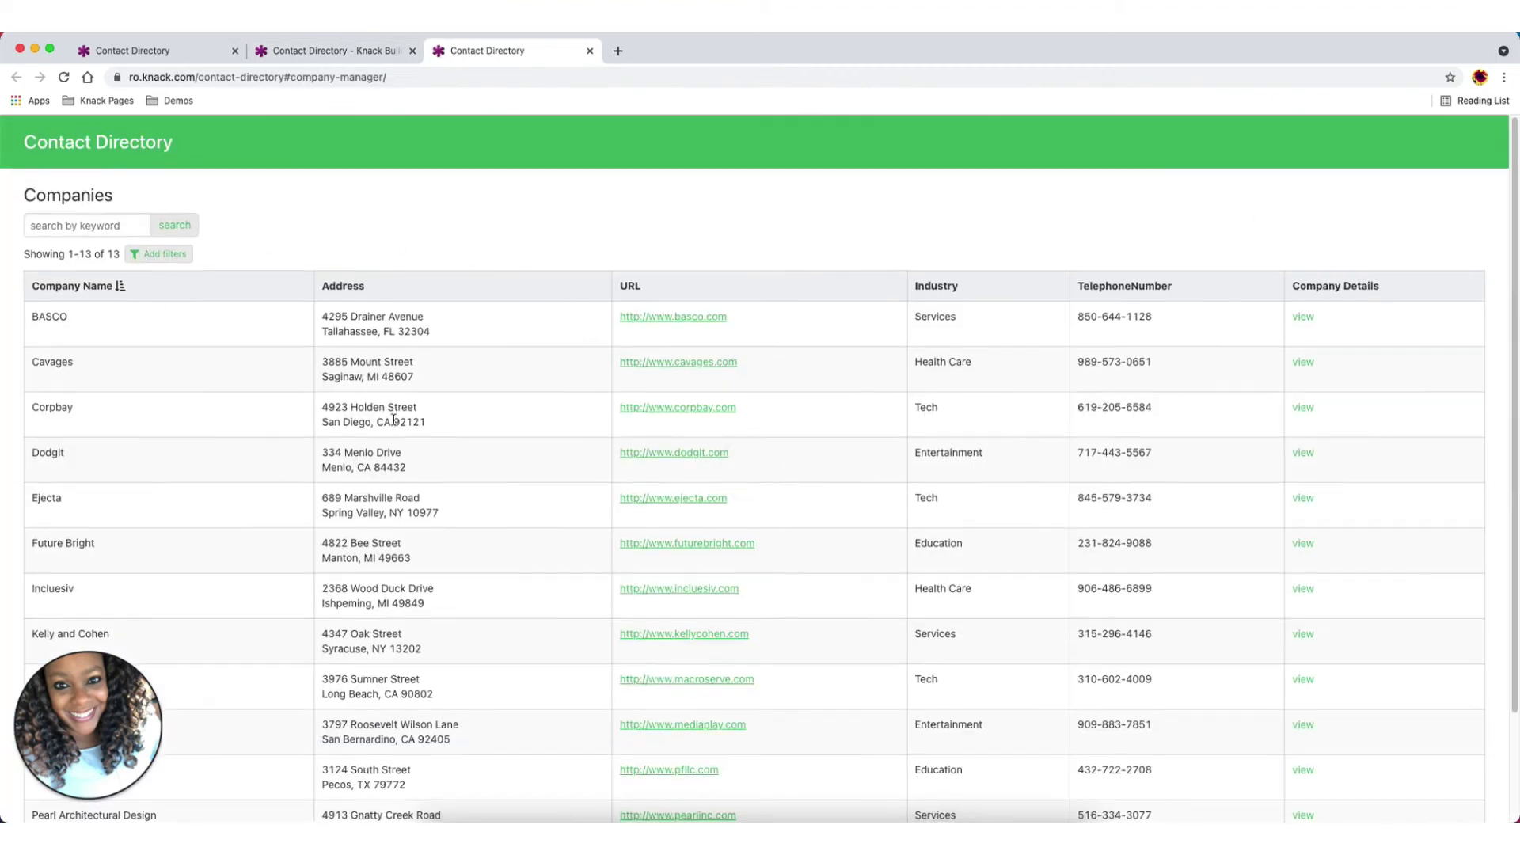
Check the live company list and BASCO's details and contacts, then return to the builder
scroll(428, 404, "down", 3)
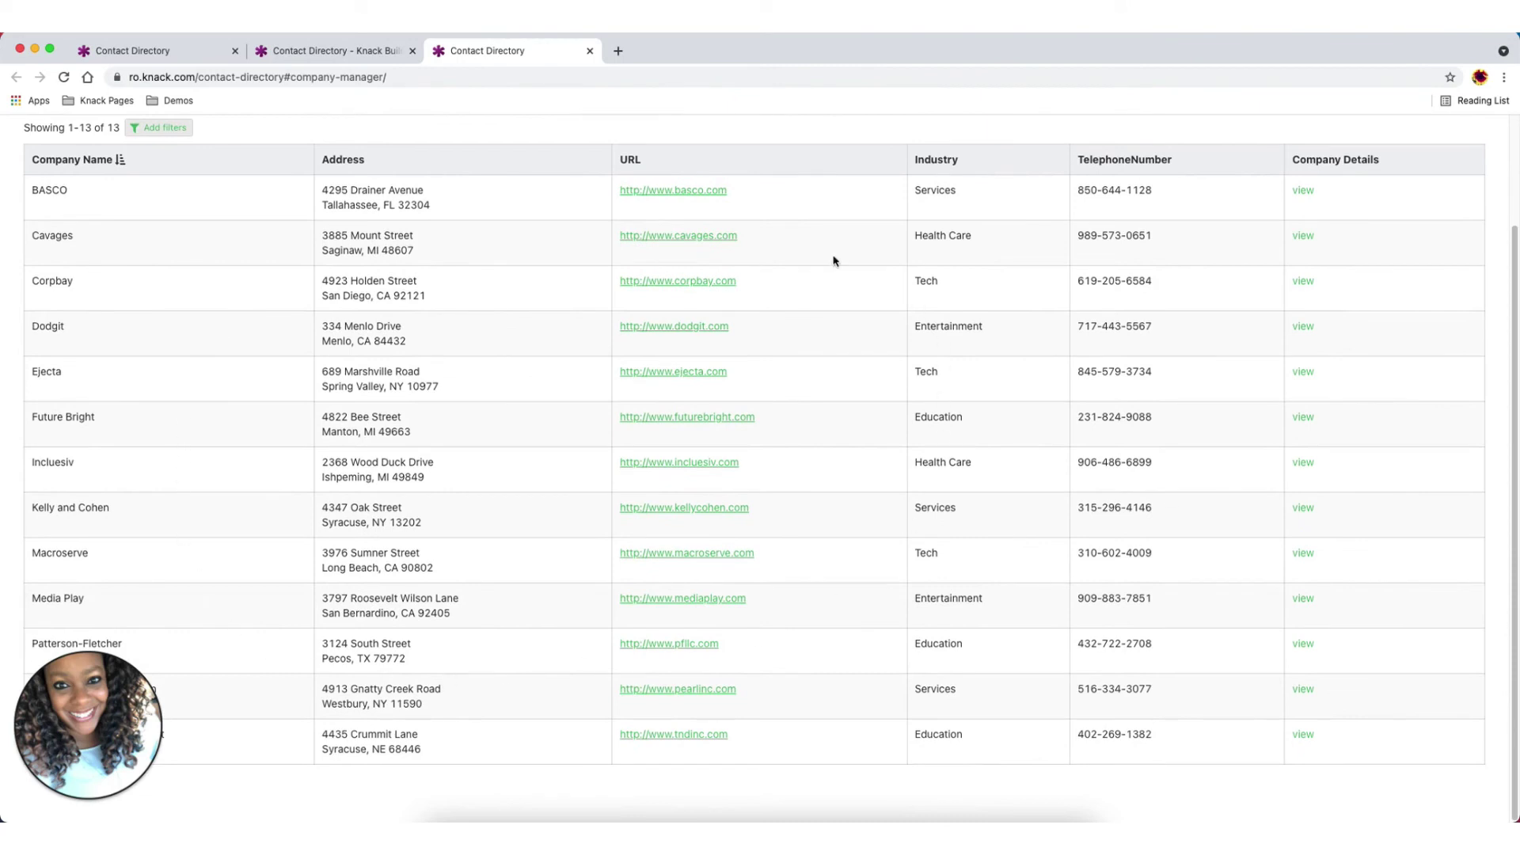
scroll(594, 278, "up", 1)
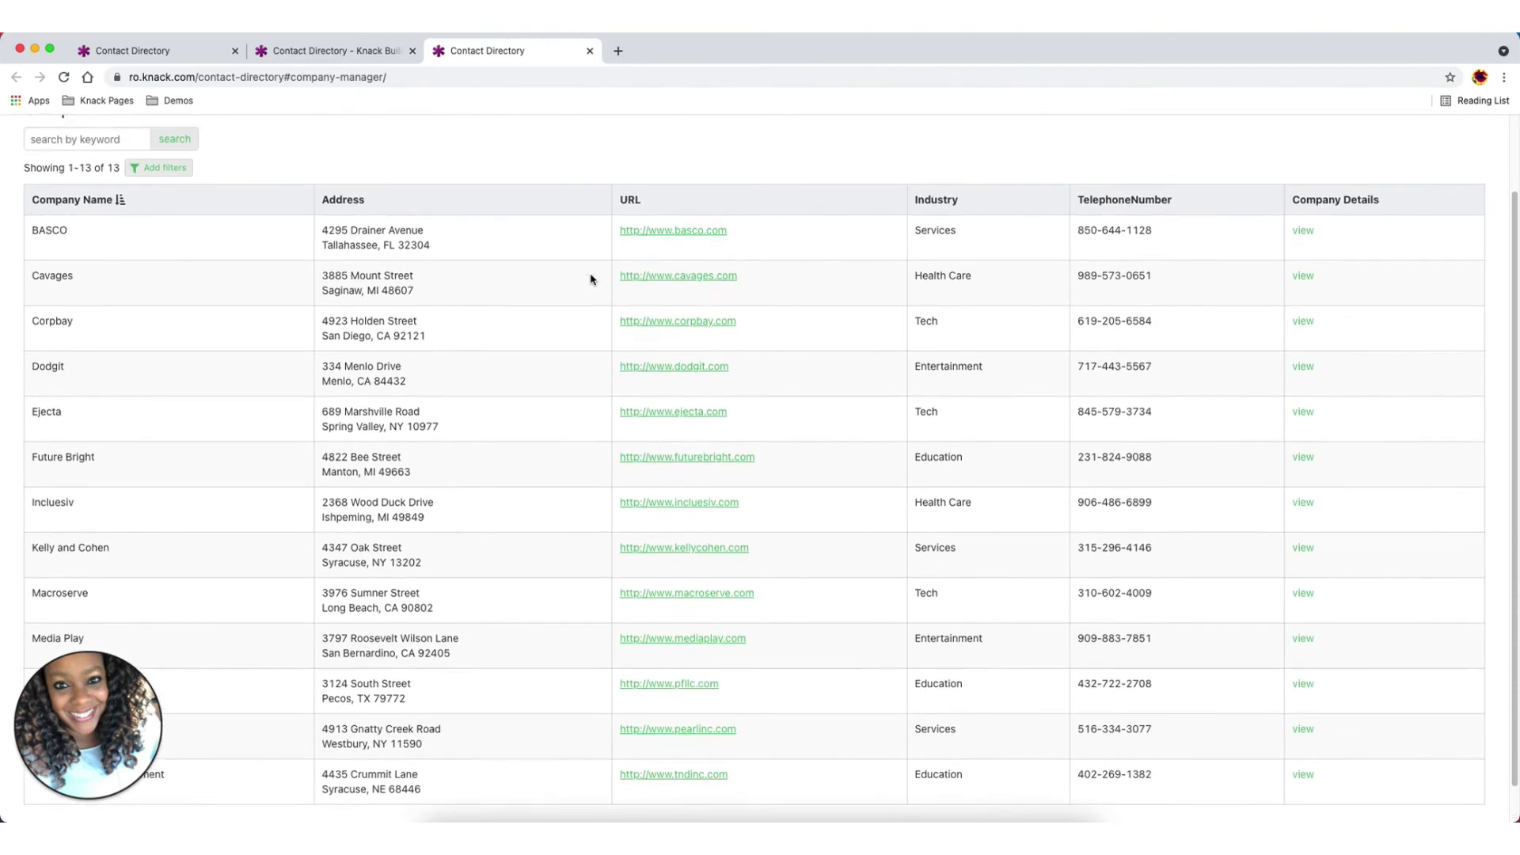
left_click(1310, 232)
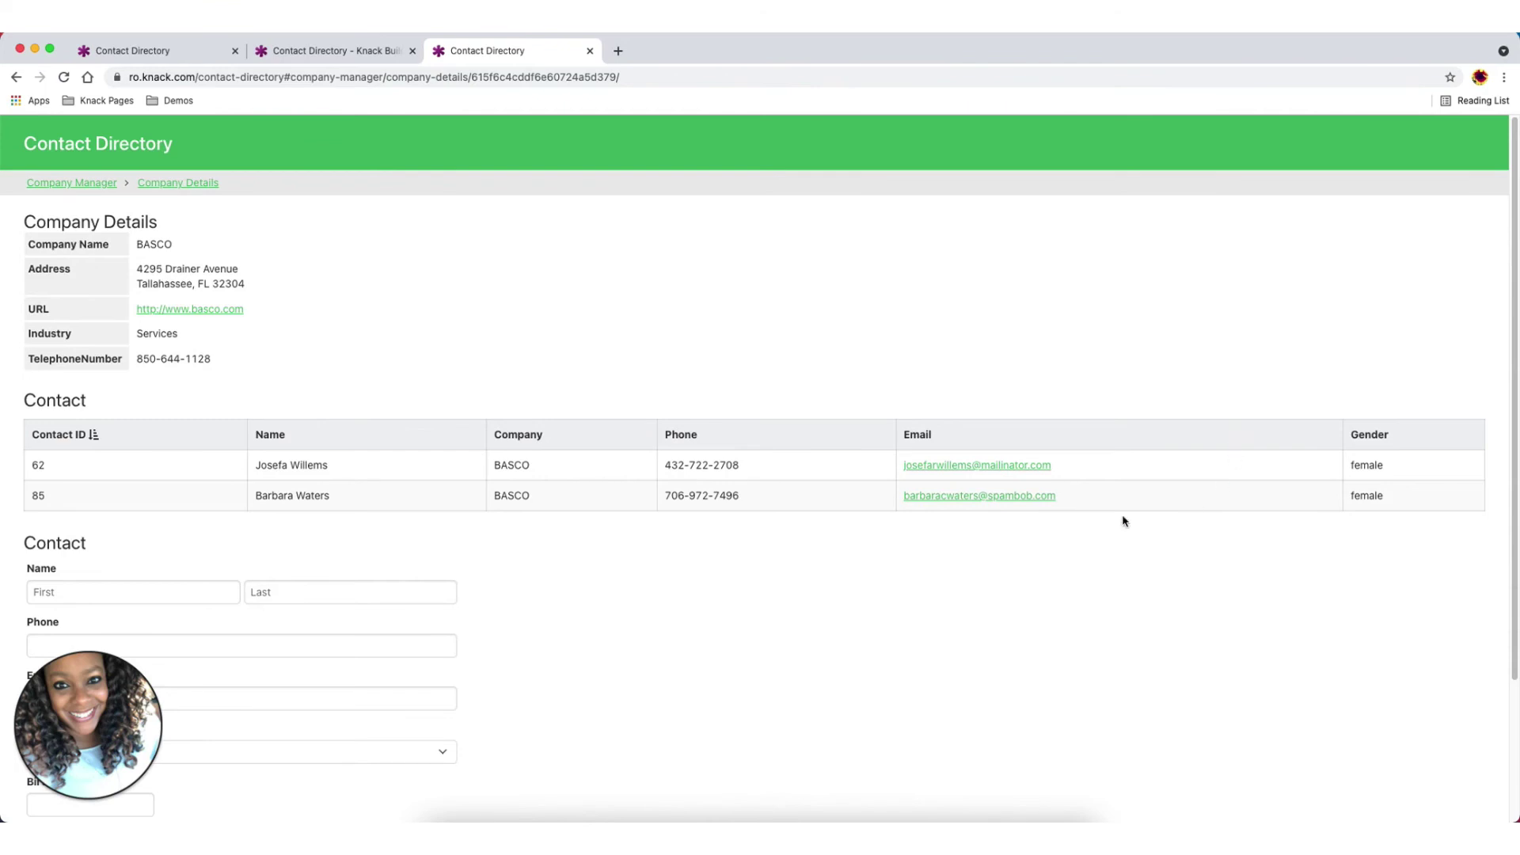
scroll(311, 586, "down", 1)
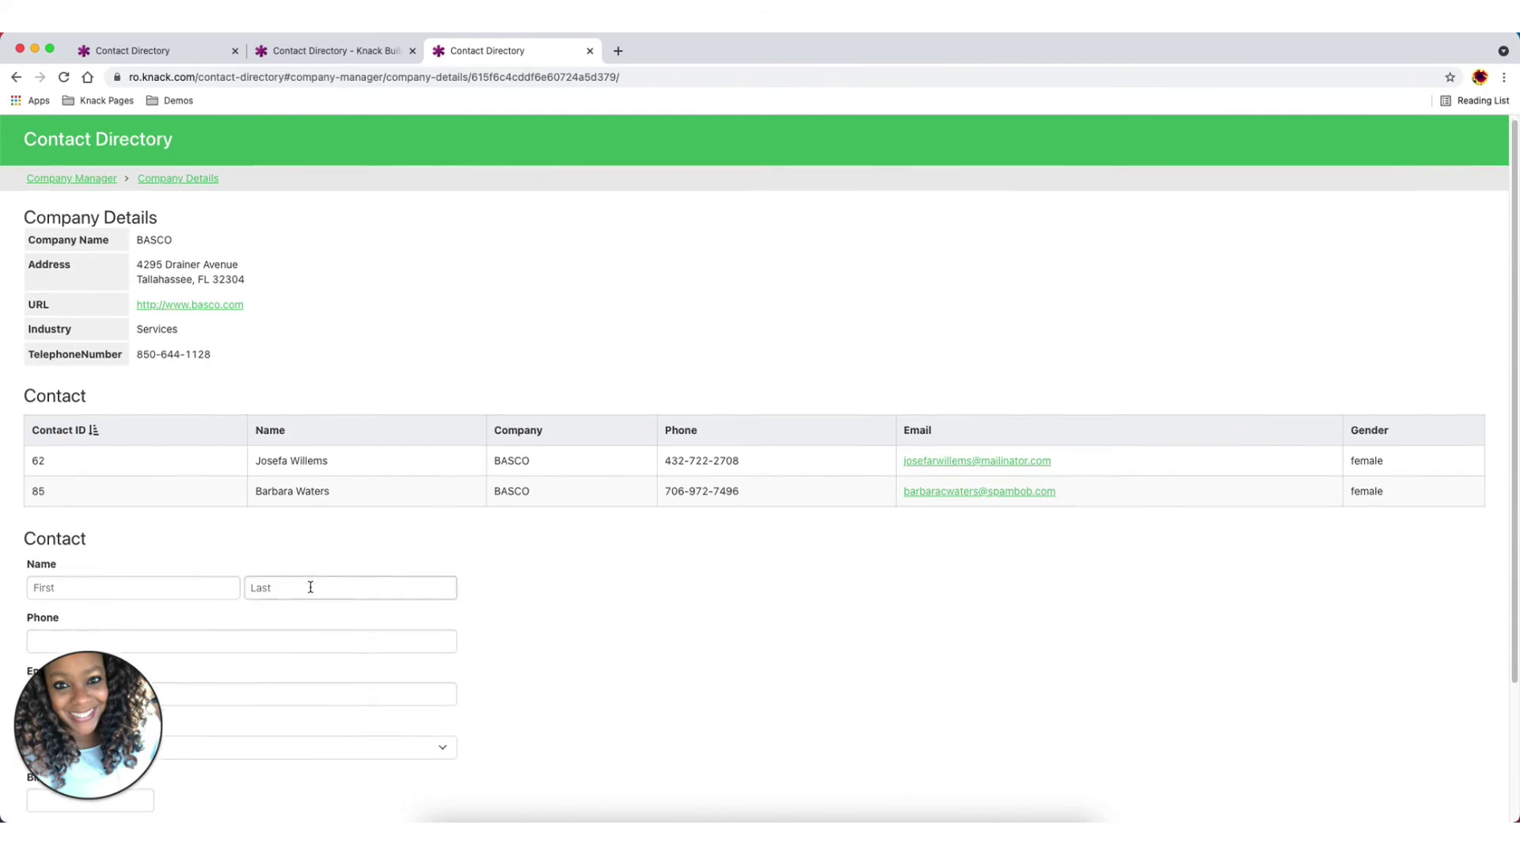
scroll(311, 587, "down", 5)
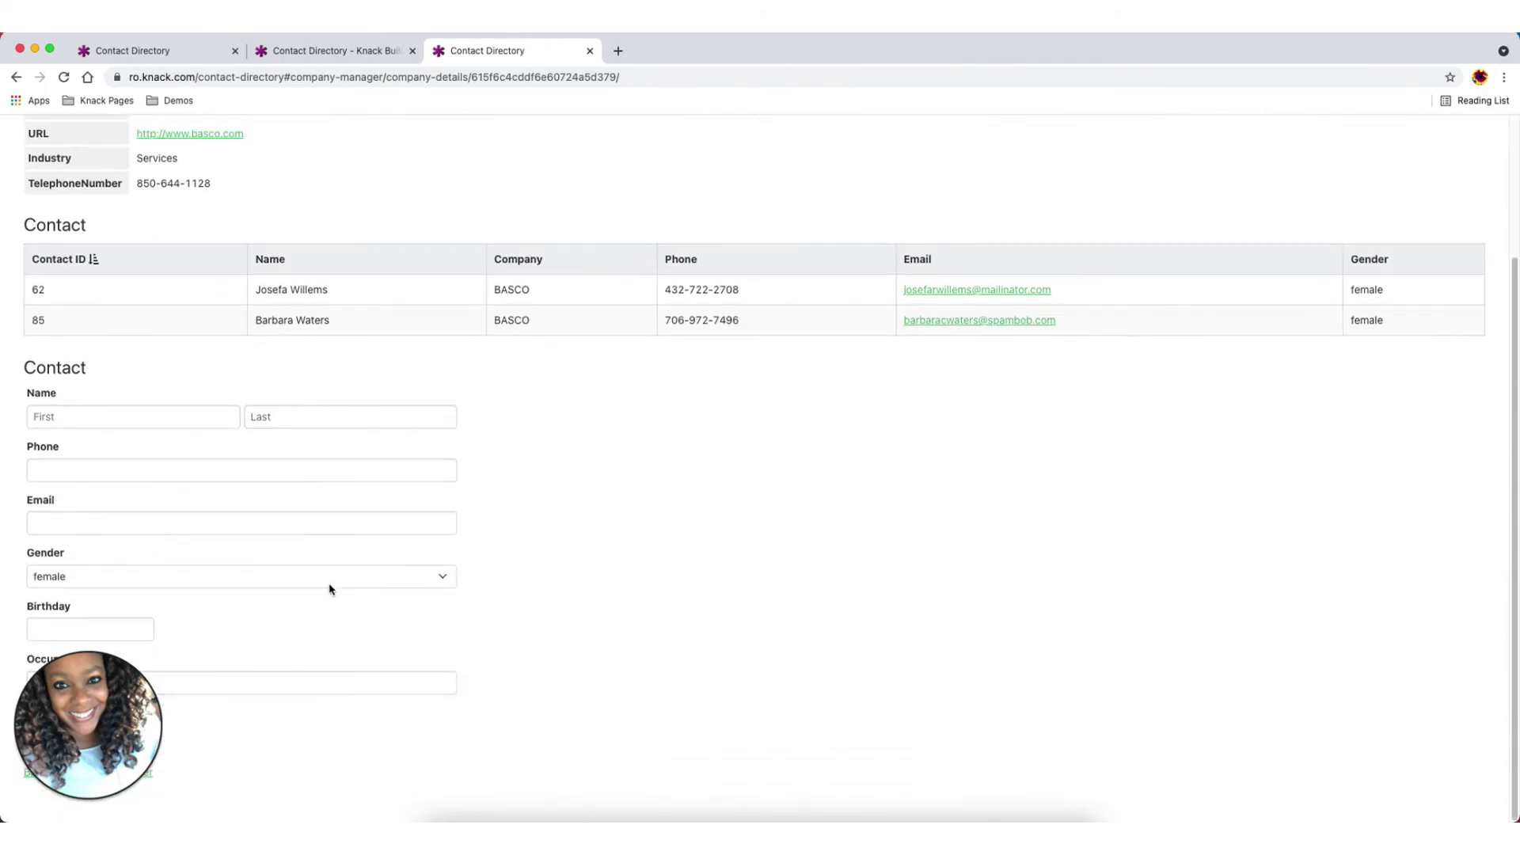
scroll(372, 523, "up", 5)
left_click(325, 51)
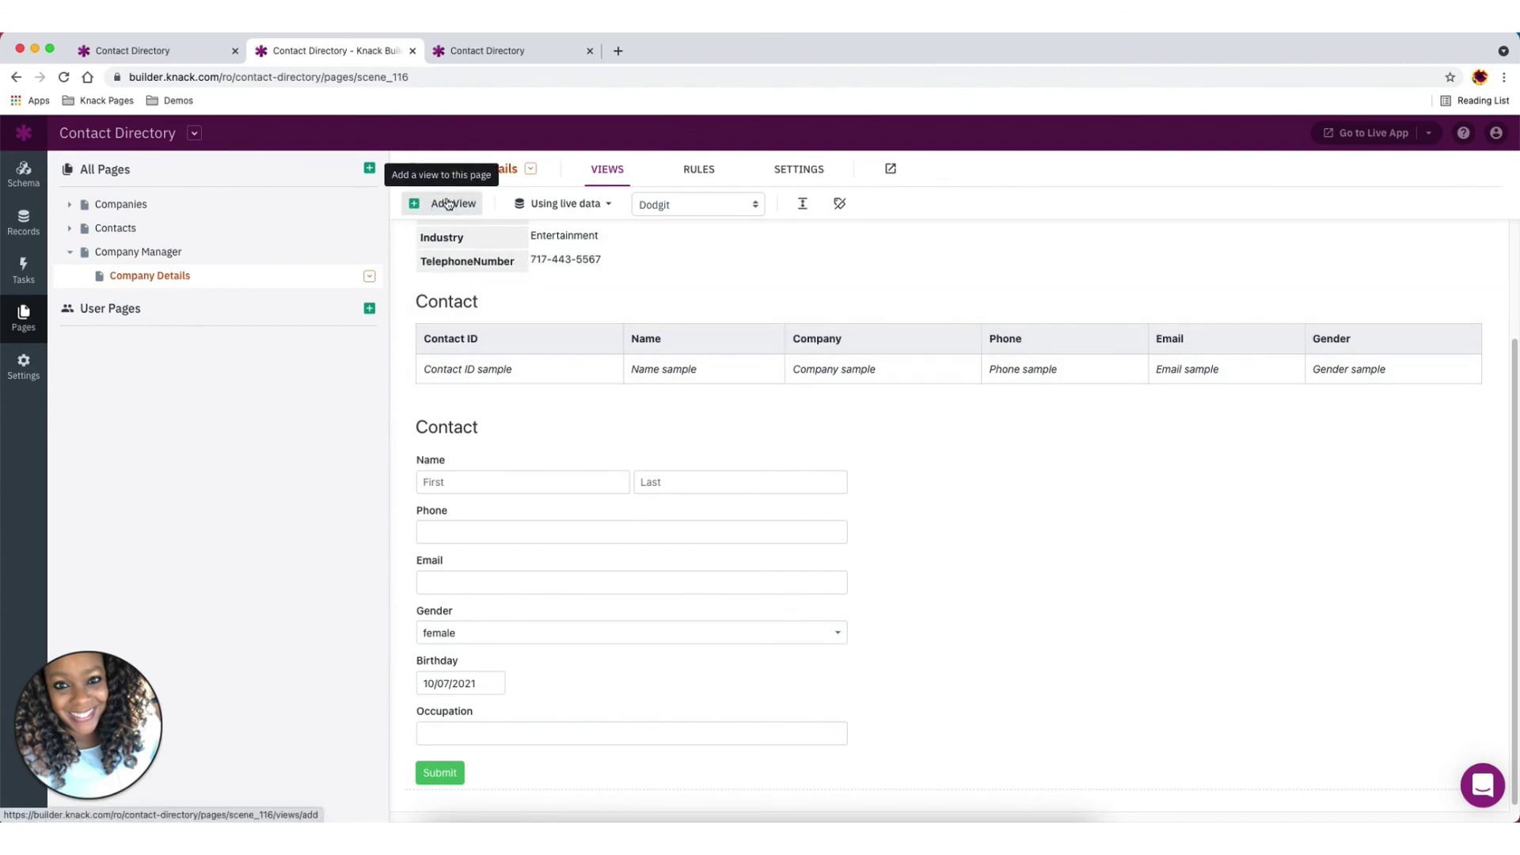
Add a table view showing only Contacts connected to the page's Company
left_click(448, 205)
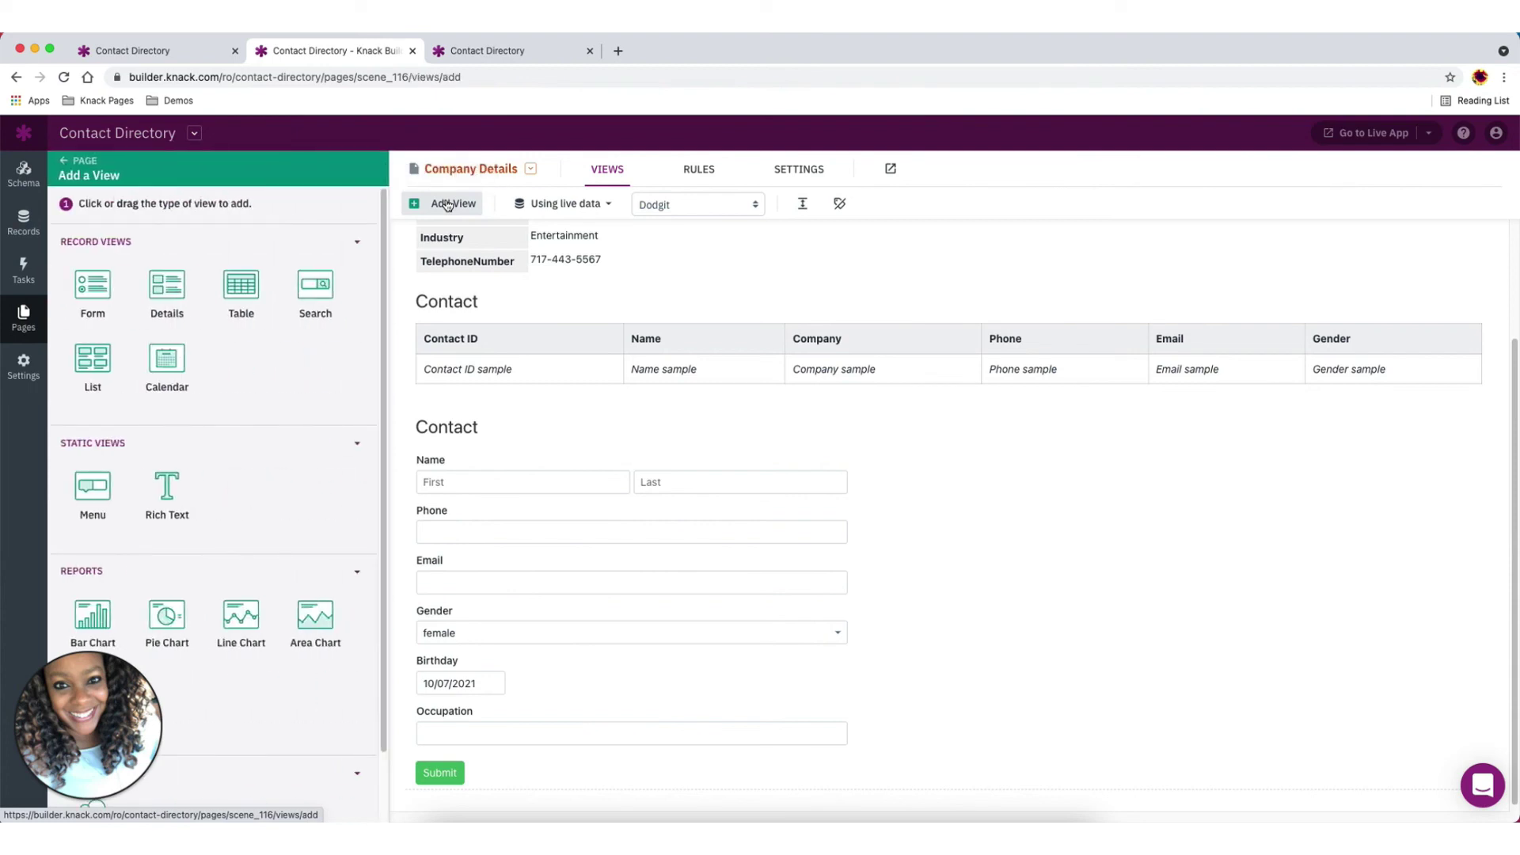
left_click(247, 285)
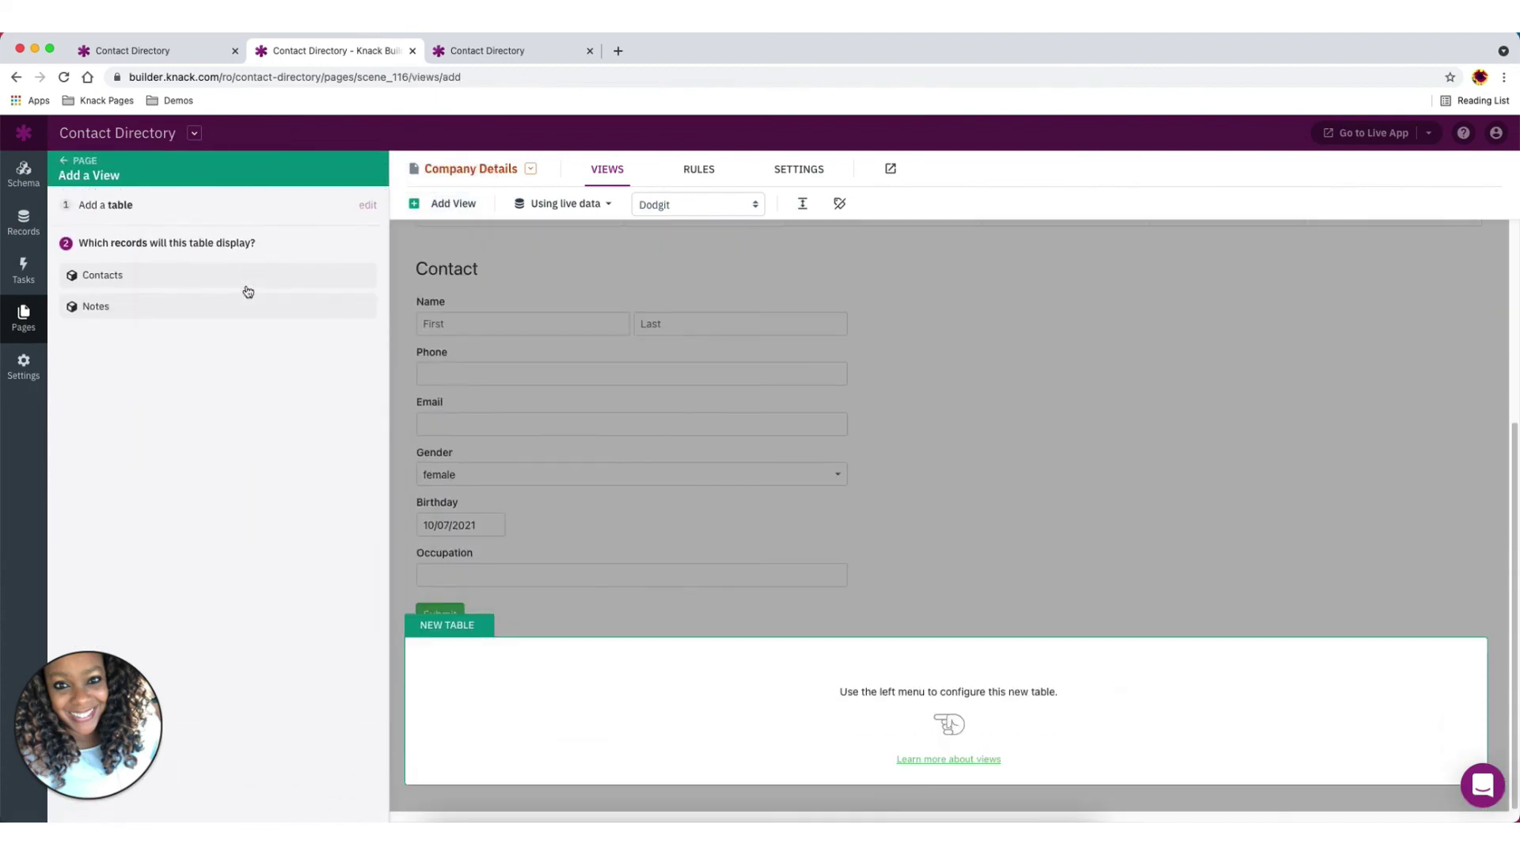
left_click(124, 278)
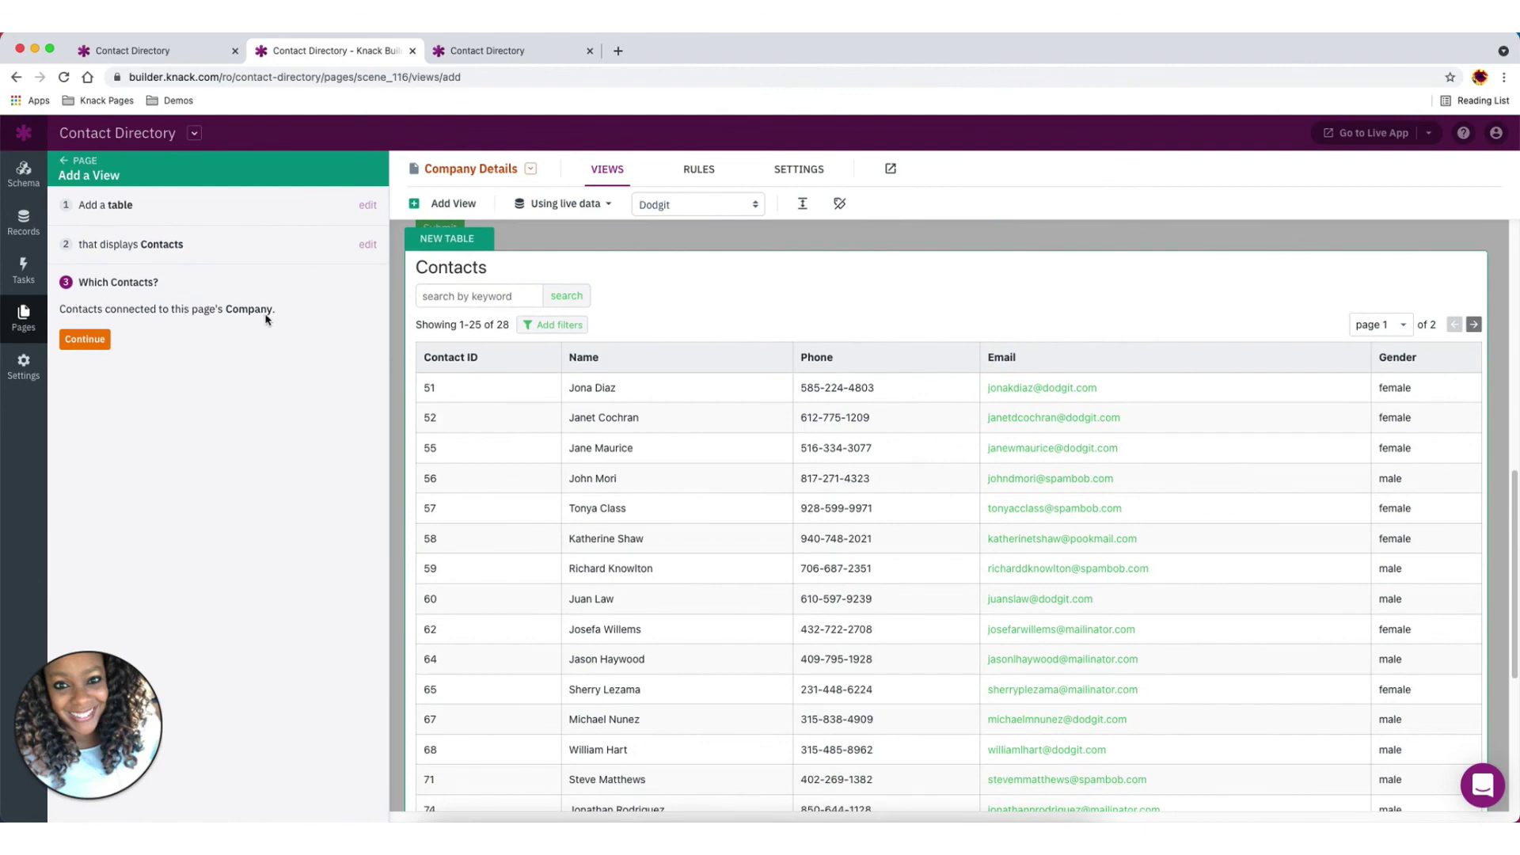
left_click(97, 339)
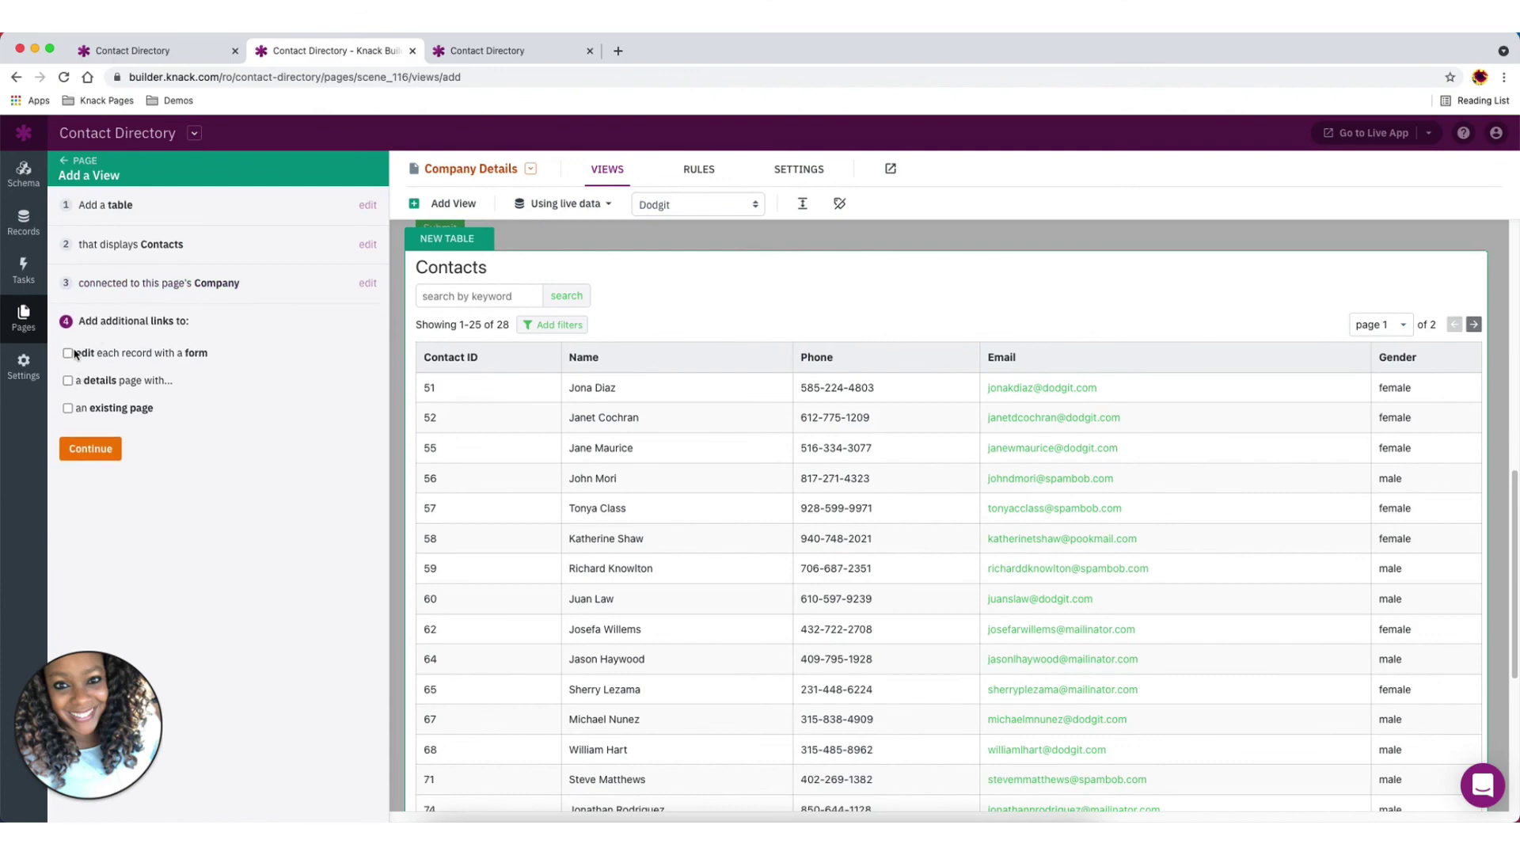